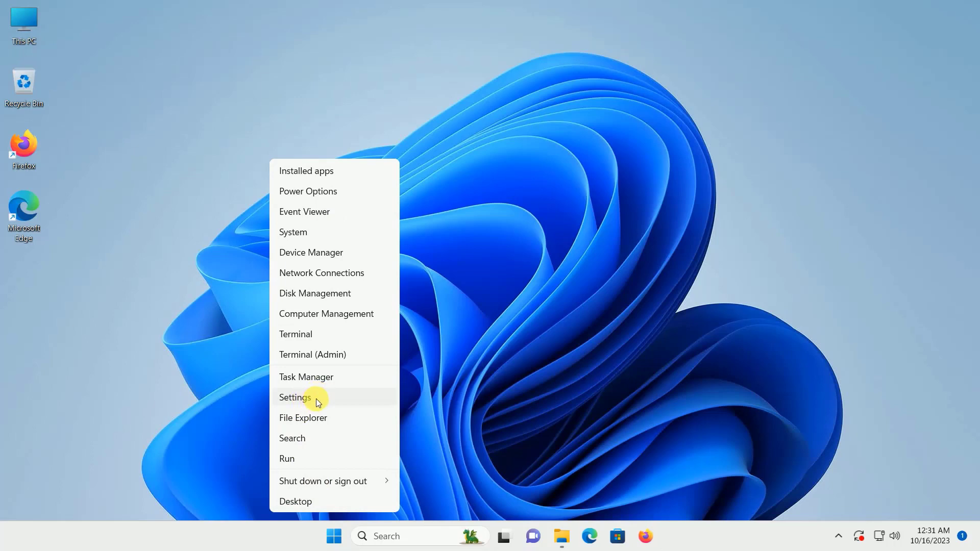
# Open the Disks & volumes page from the advanced storage settings in Windows Settings.
pyautogui.click(316, 399)
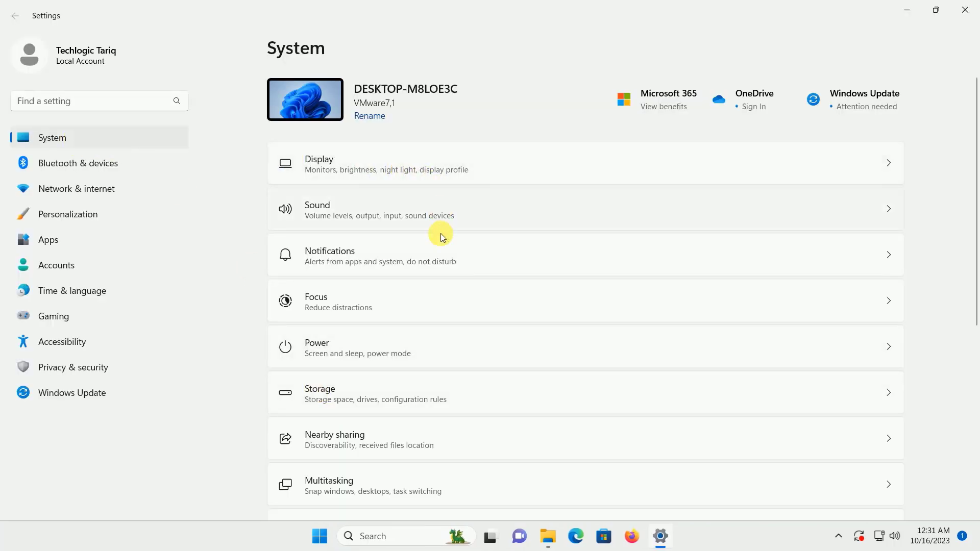
pyautogui.click(345, 391)
pyautogui.scroll(-2, 344, 393)
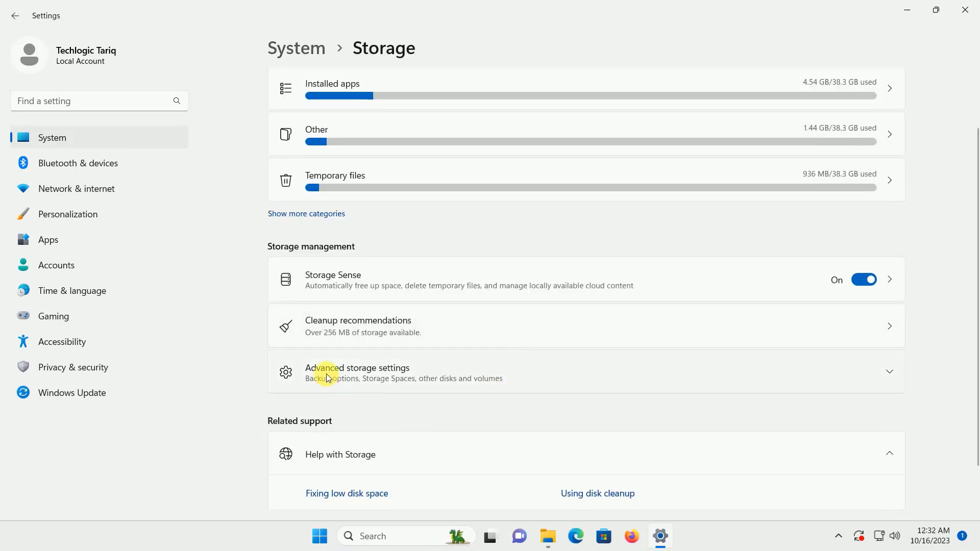
pyautogui.click(393, 373)
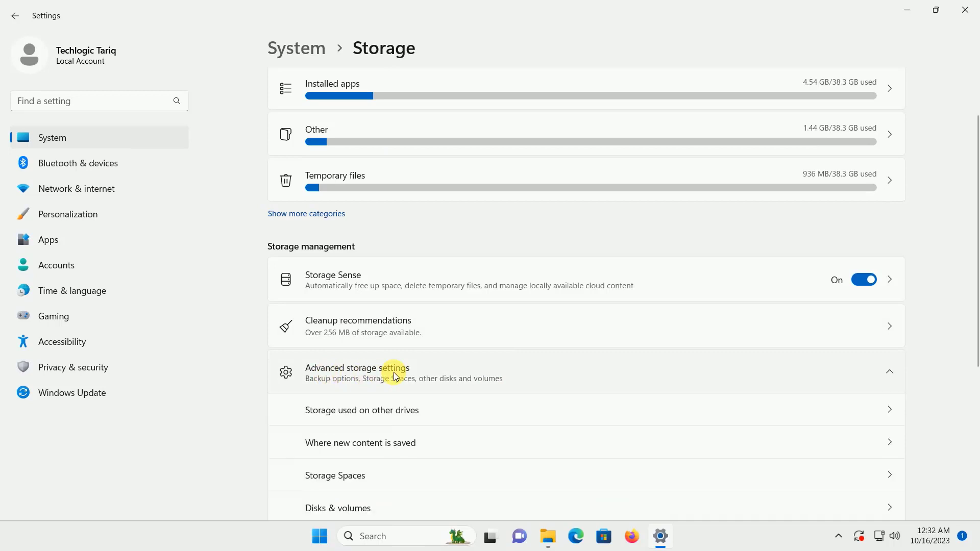
pyautogui.scroll(-2, 538, 305)
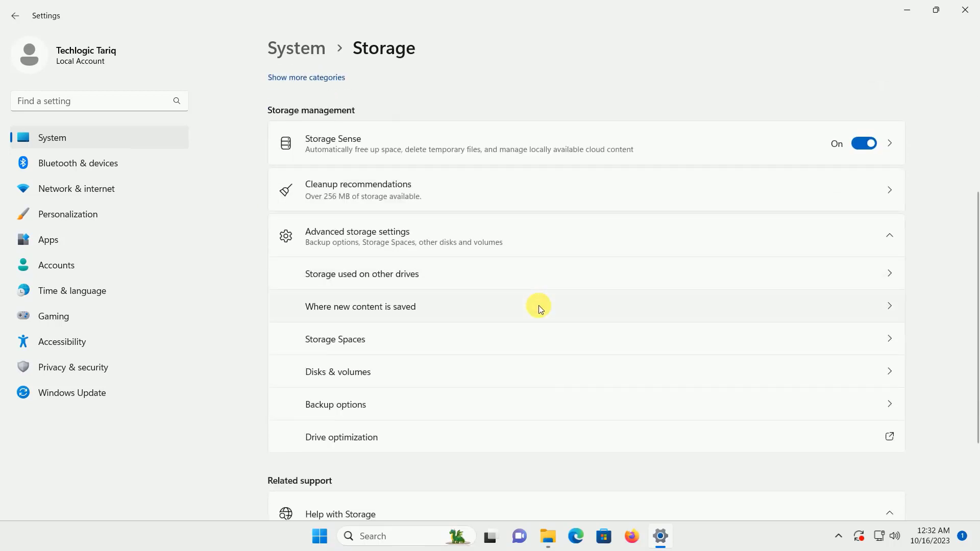
pyautogui.click(344, 377)
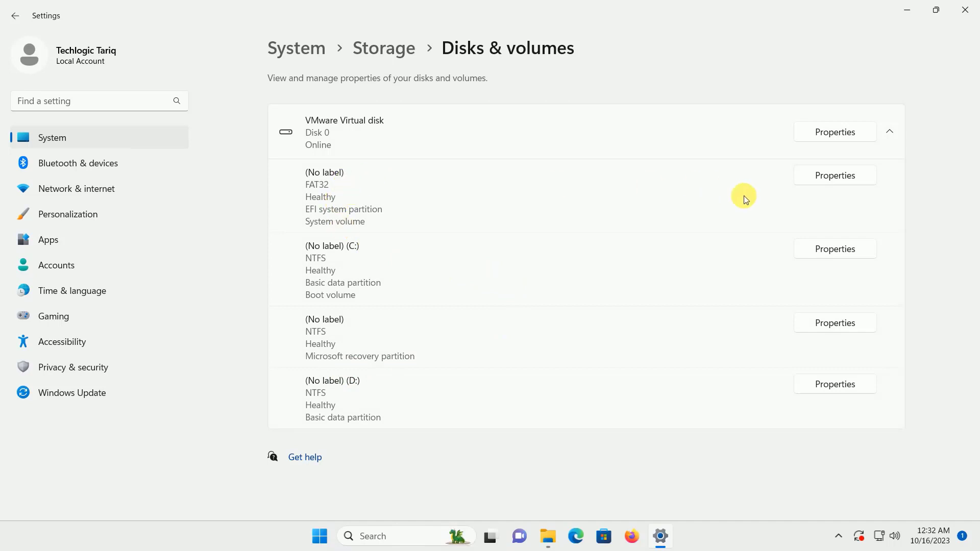
# Examine the properties of the C: volume and of the Microsoft recovery partition, returning to the volume list after each.
pyautogui.click(826, 249)
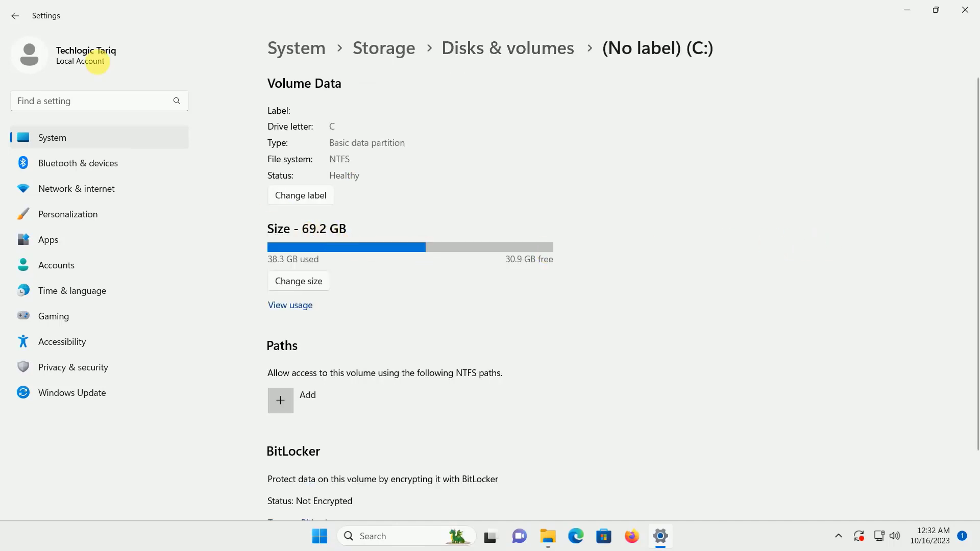
pyautogui.click(16, 16)
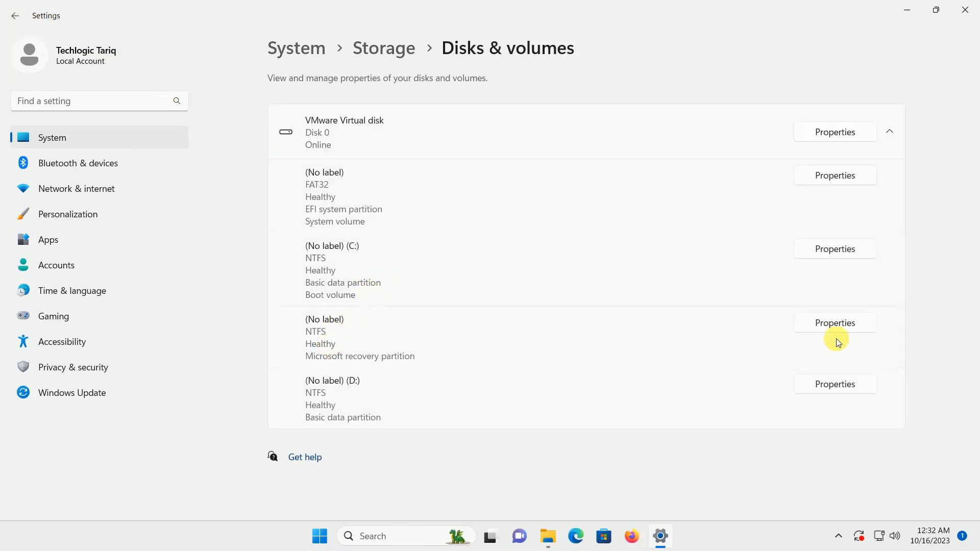
pyautogui.click(862, 328)
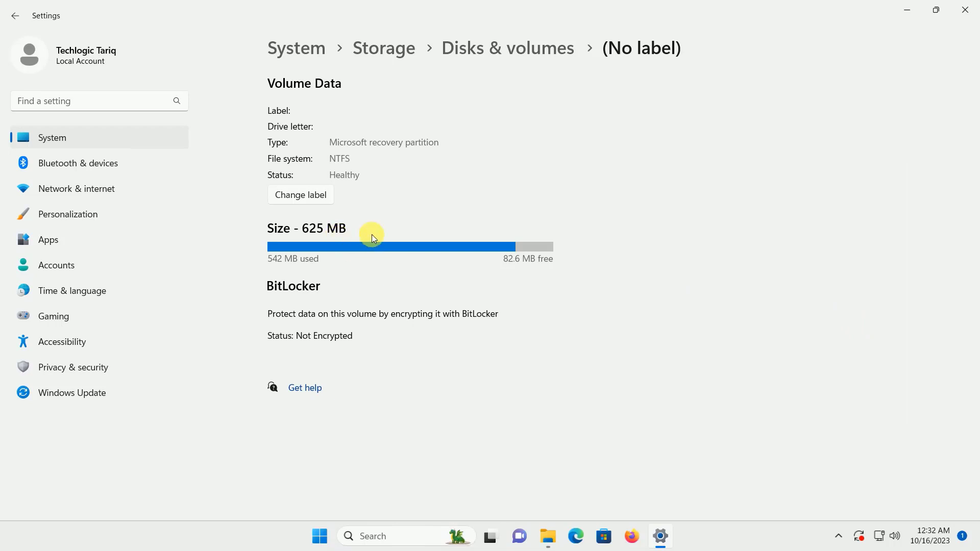
pyautogui.click(14, 18)
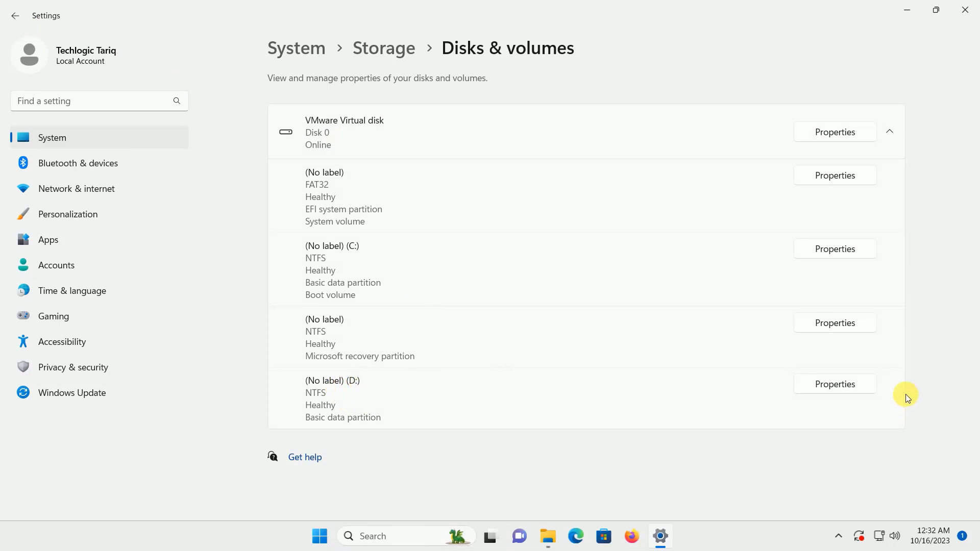
# Open the properties of the D: volume and bring up its Change Size dialog.
pyautogui.click(852, 384)
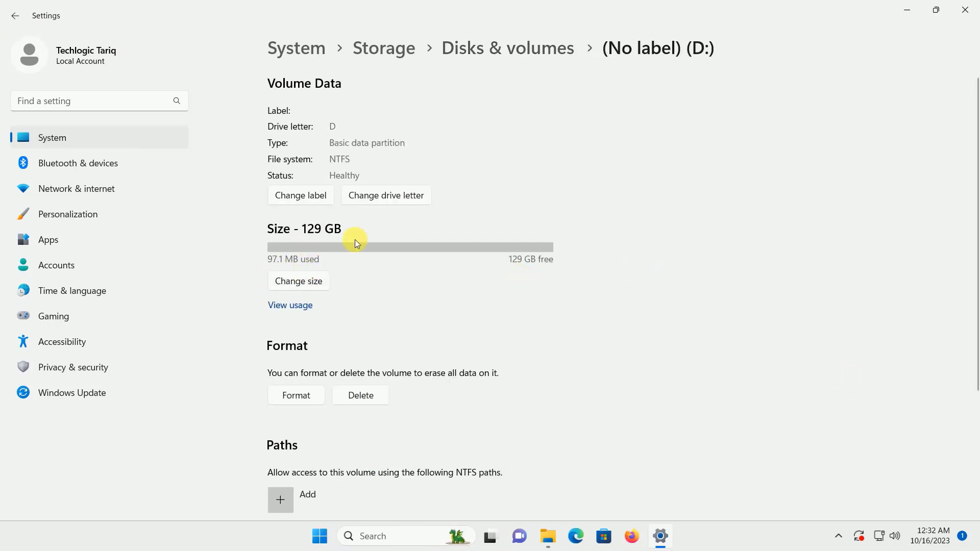
pyautogui.scroll(-1, 325, 247)
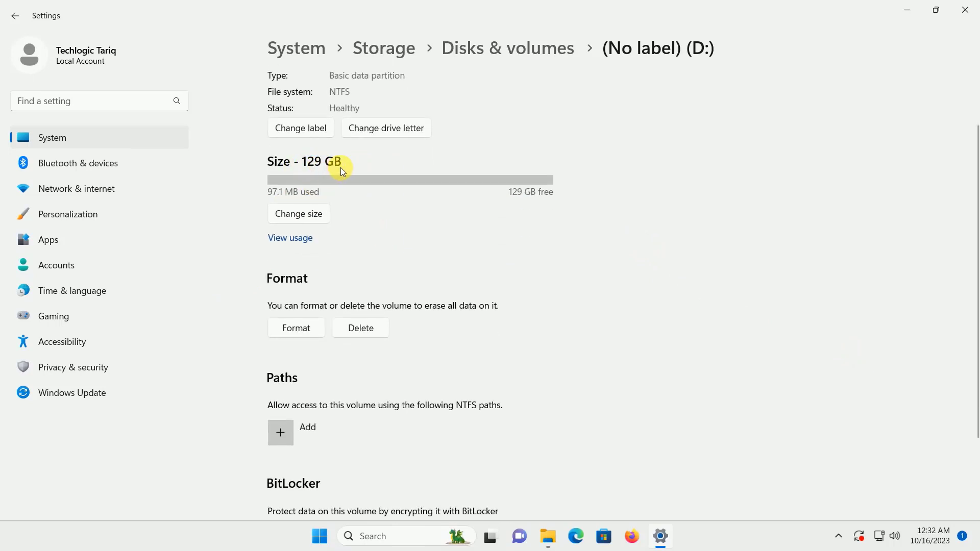
pyautogui.click(310, 218)
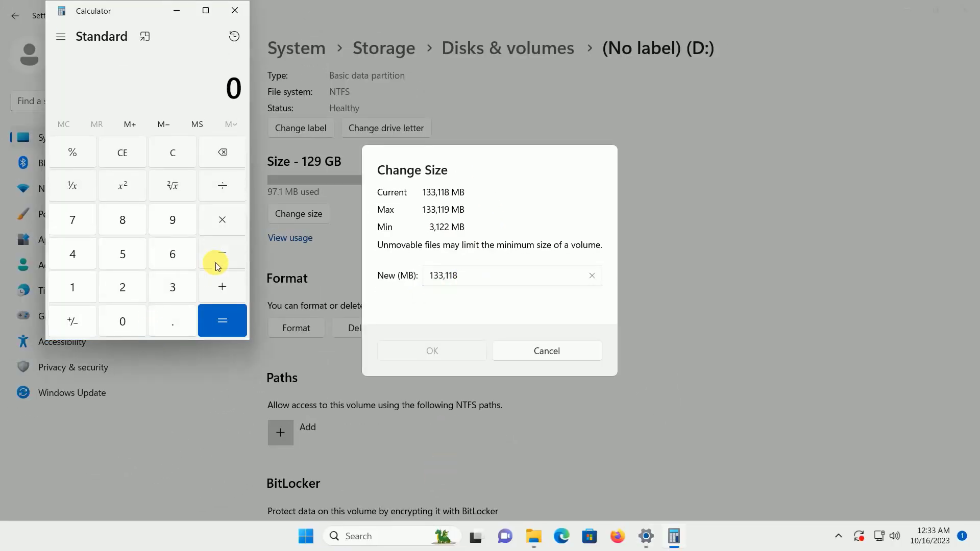
# Divide the D: volume's size, 133118 MB, by 2 in Calculator.
pyautogui.click(72, 286)
pyautogui.click(172, 289)
pyautogui.click(172, 289)
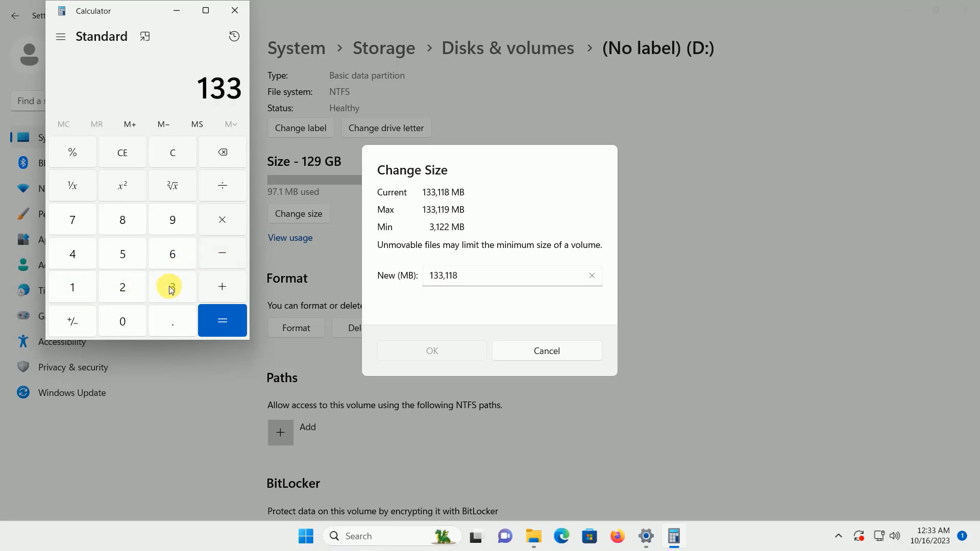
pyautogui.click(73, 285)
pyautogui.click(72, 285)
pyautogui.click(115, 220)
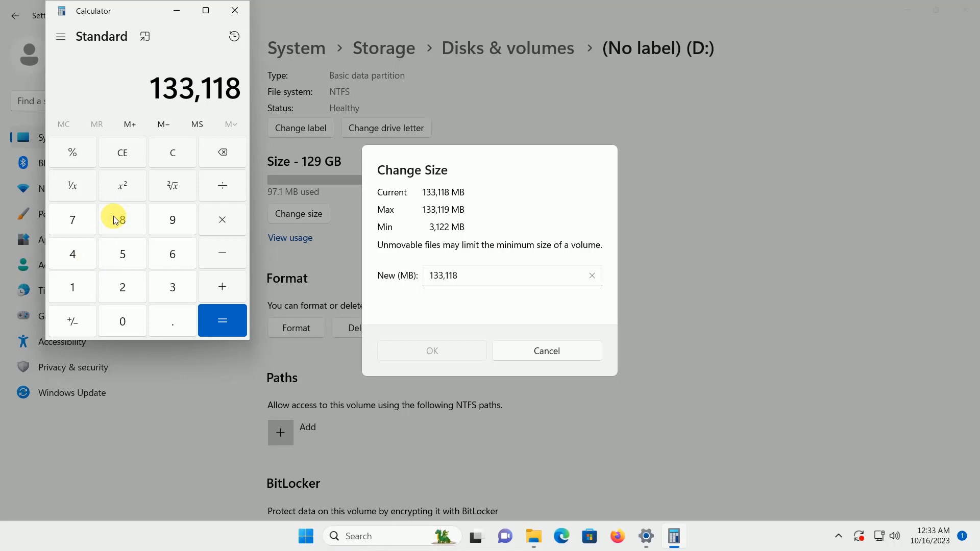
pyautogui.click(221, 191)
pyautogui.click(127, 289)
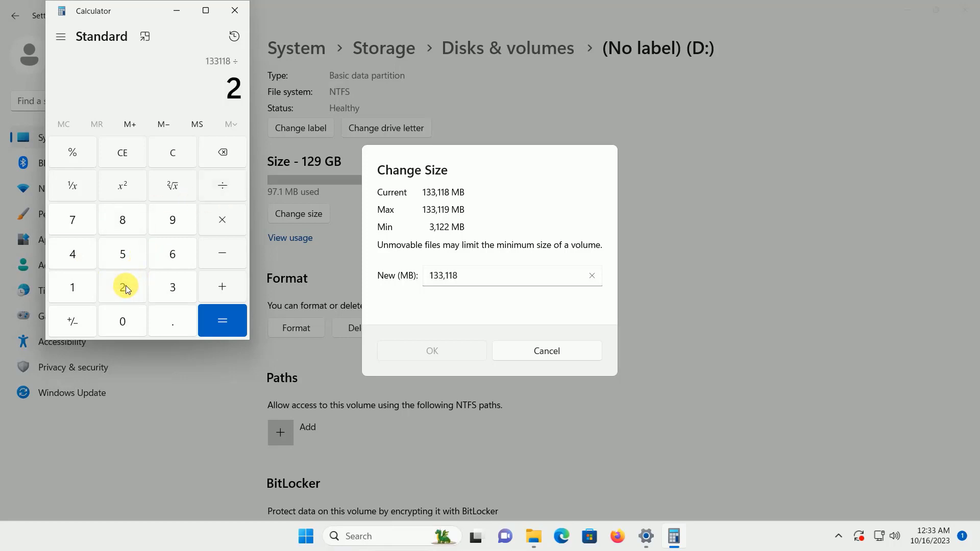
pyautogui.click(221, 314)
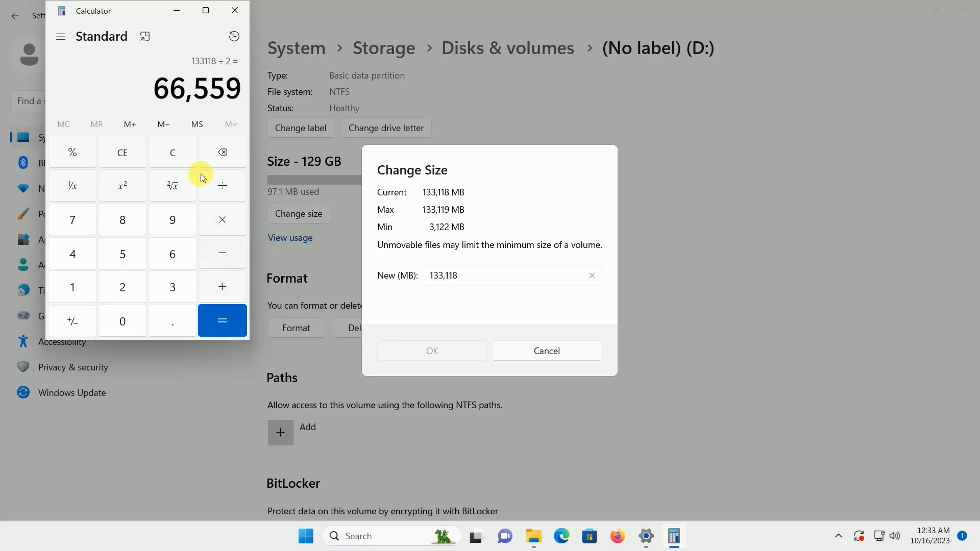
# Shrink the D: volume by setting its new size to 66559 MB.
pyautogui.click(480, 274)
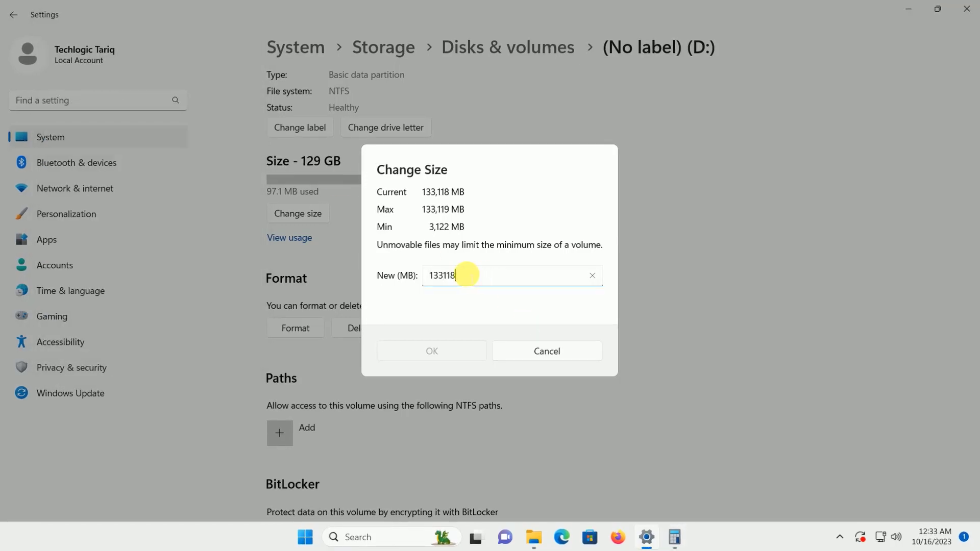
pyautogui.moveTo(462, 275); pyautogui.dragTo(428, 278)
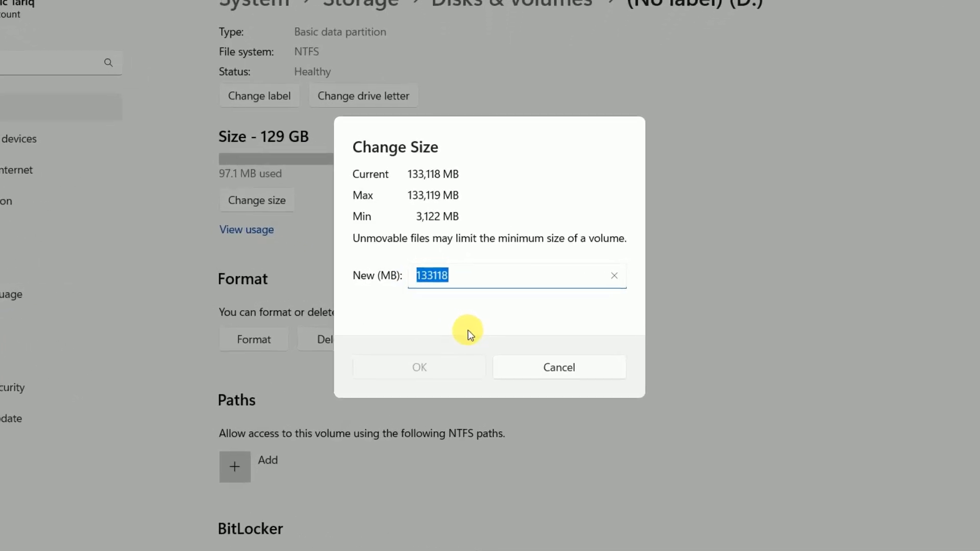
pyautogui.write('66559')
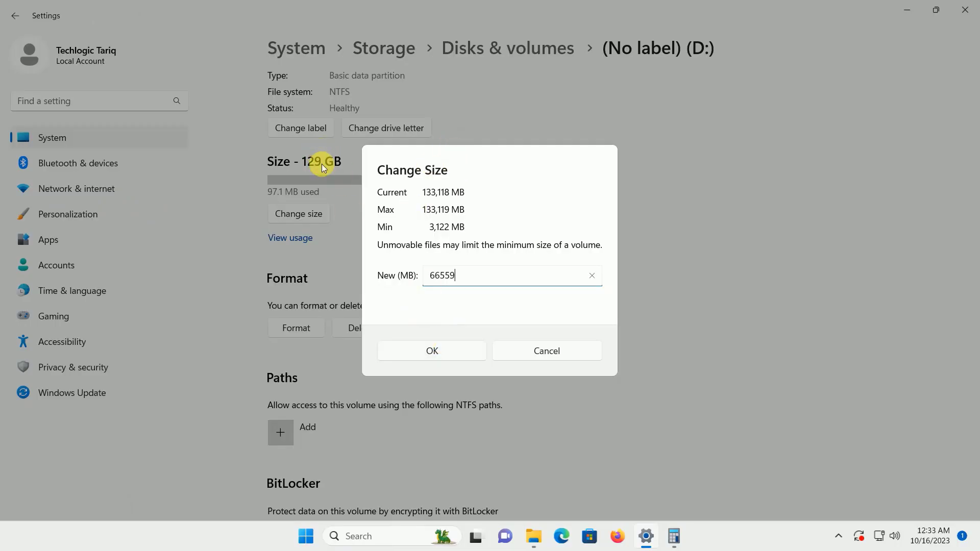
pyautogui.click(435, 351)
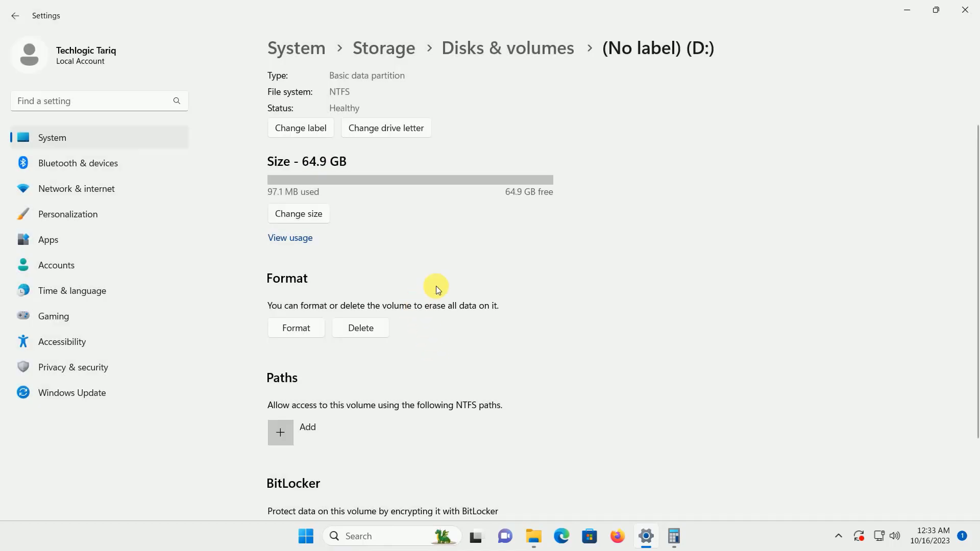
# Go back to the Disks & volumes list, and refresh This PC in File Explorer to check drive D:'s size.
pyautogui.click(15, 15)
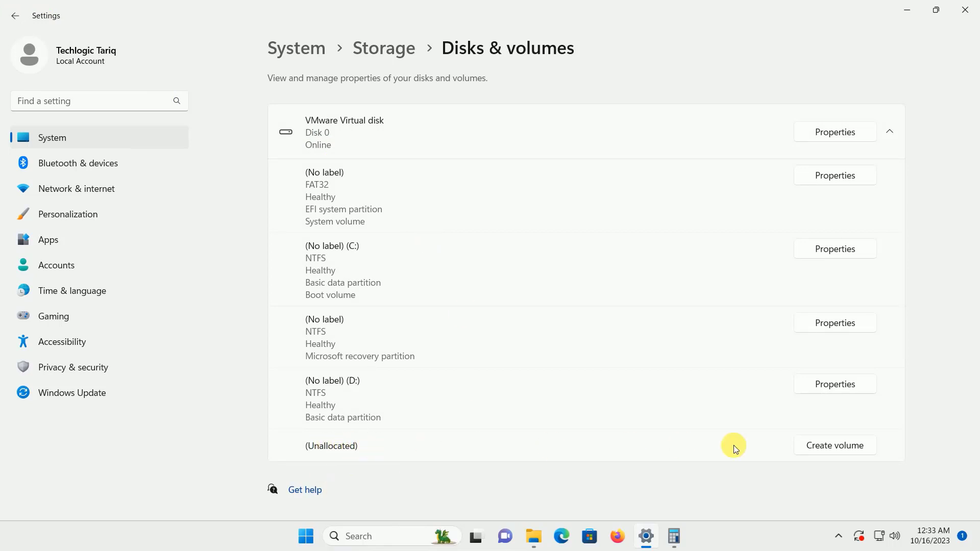
pyautogui.click(537, 536)
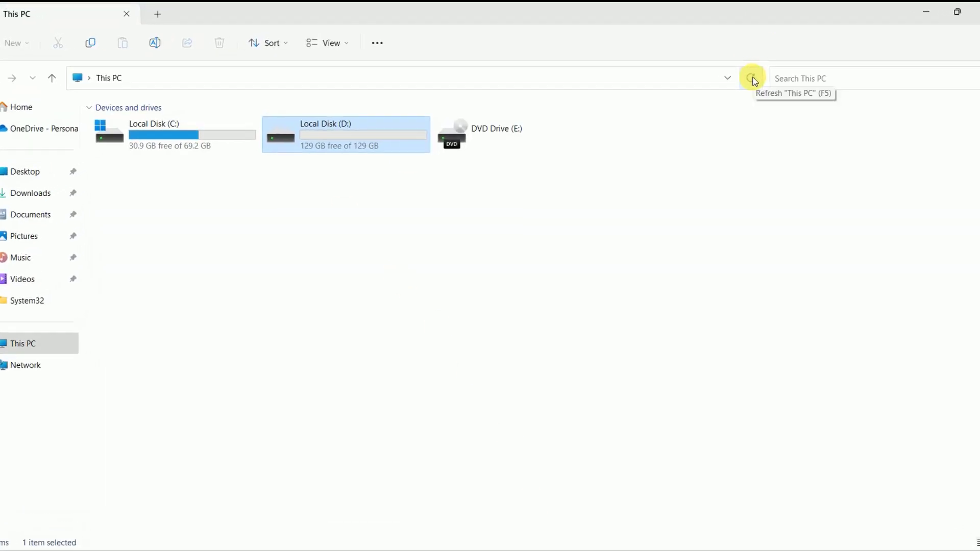
pyautogui.click(752, 78)
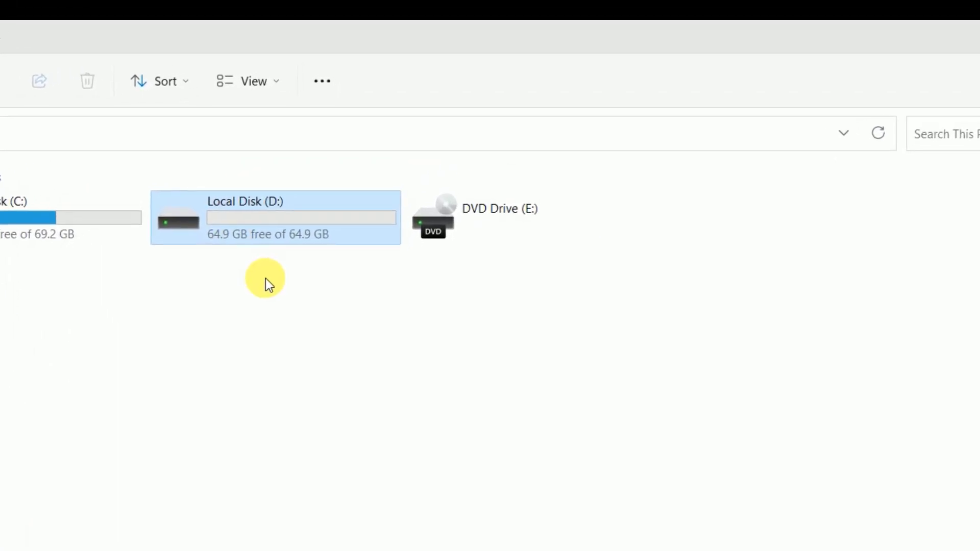
pyautogui.moveTo(261, 226)
# Switch to Settings to extend the D: volume to 133119 MB, and refresh This PC in File Explorer.
pyautogui.moveTo(646, 536)
pyautogui.click(621, 508)
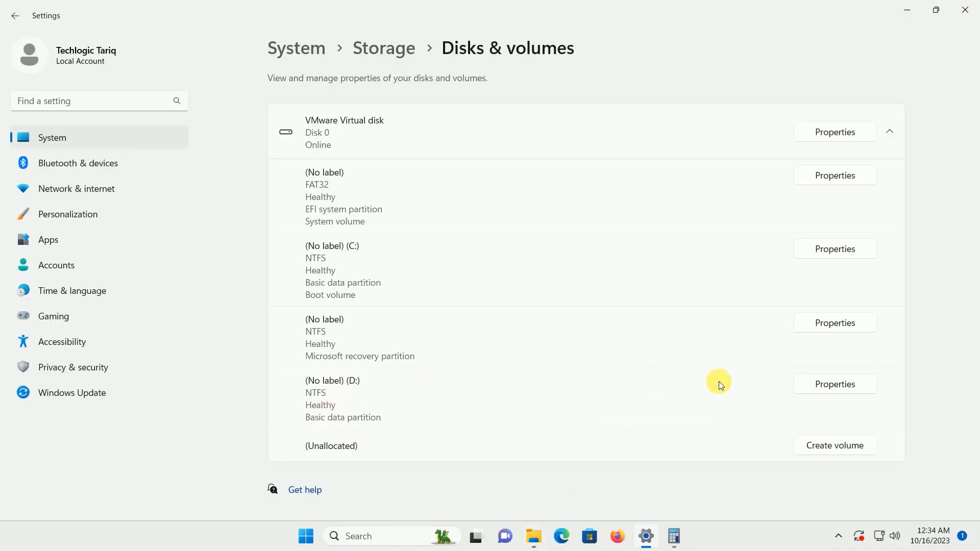
pyautogui.click(840, 386)
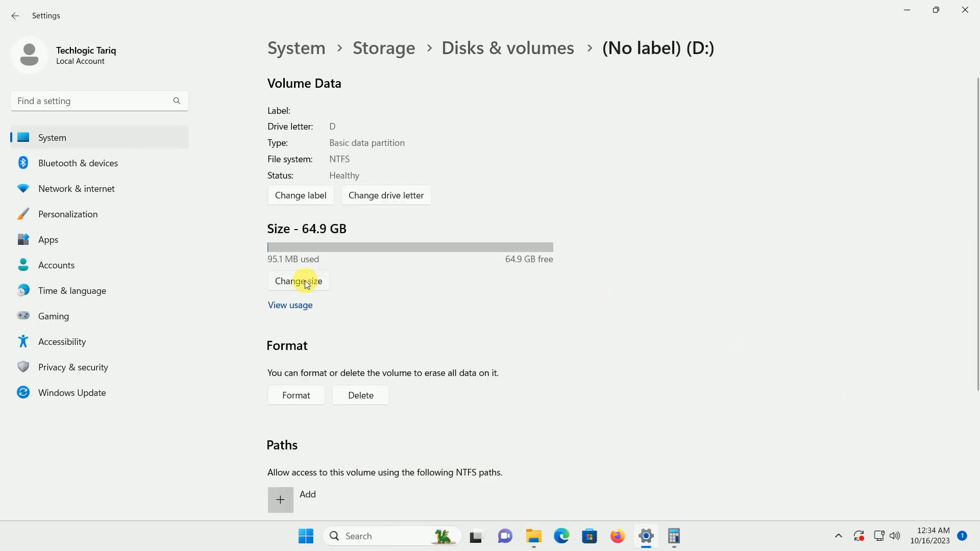
pyautogui.click(306, 285)
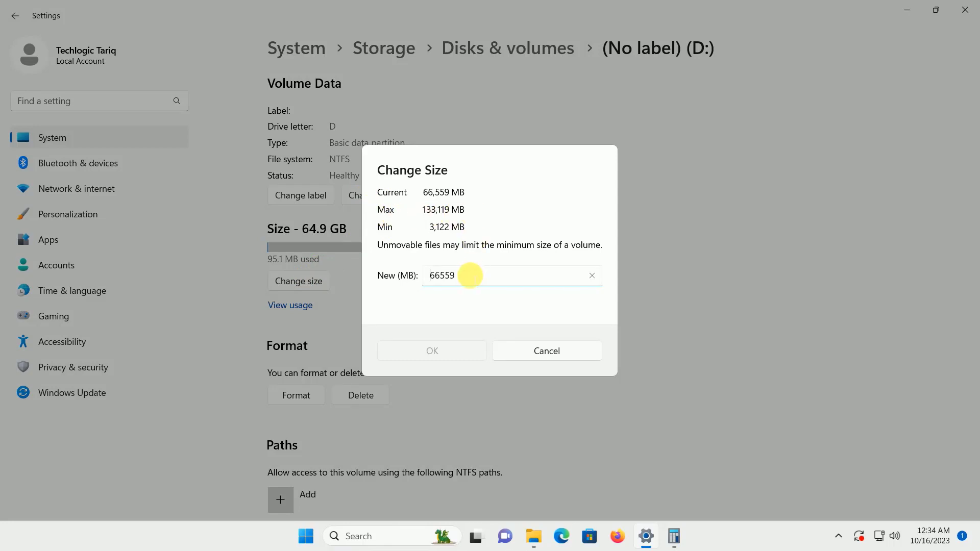
pyautogui.moveTo(470, 275); pyautogui.dragTo(428, 276)
pyautogui.write('133119')
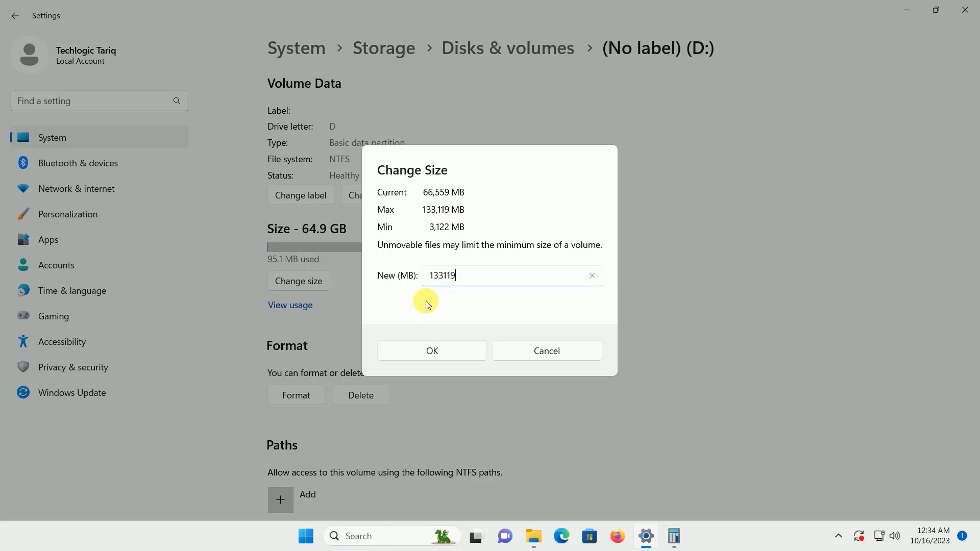
pyautogui.click(443, 349)
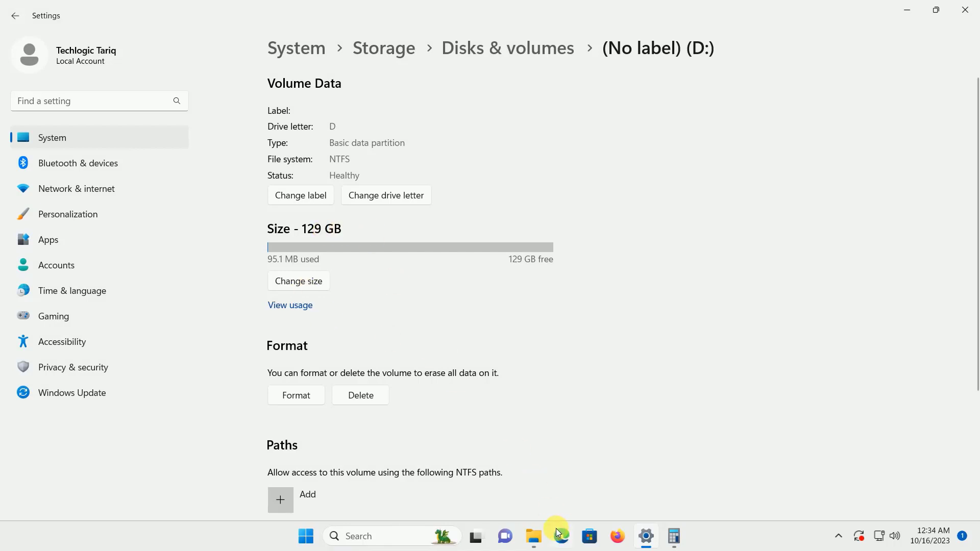
pyautogui.click(542, 536)
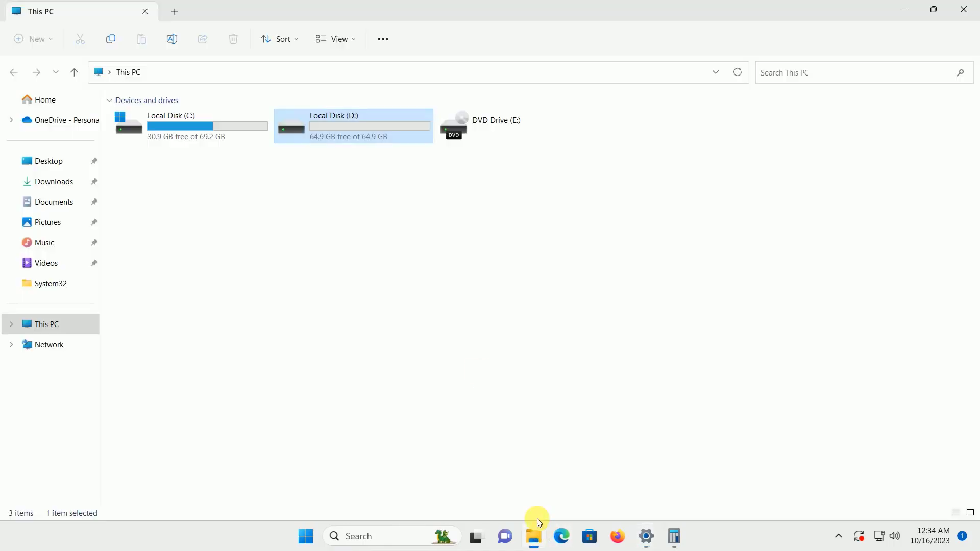
pyautogui.click(739, 73)
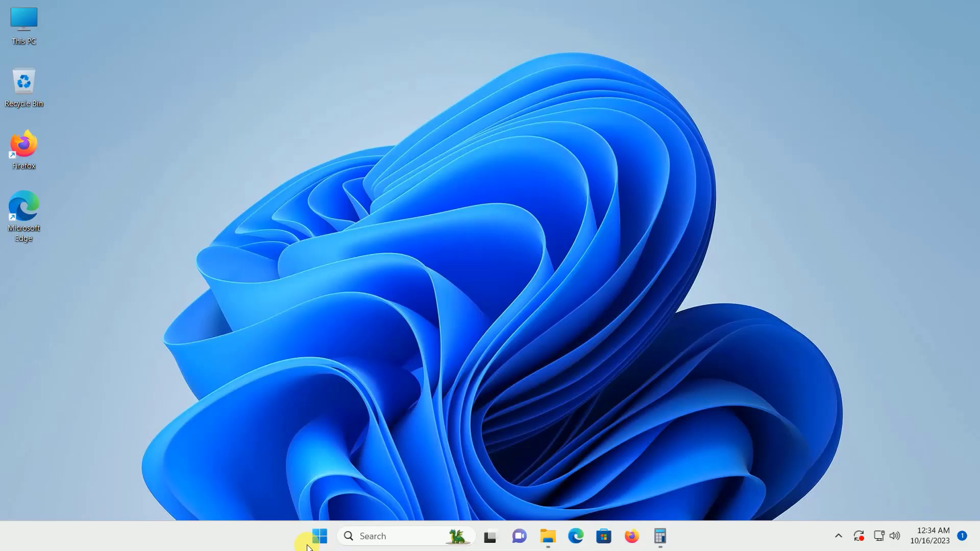
# Find Command Prompt by searching for cmd, run it as administrator, and start diskpart.
pyautogui.click(319, 536)
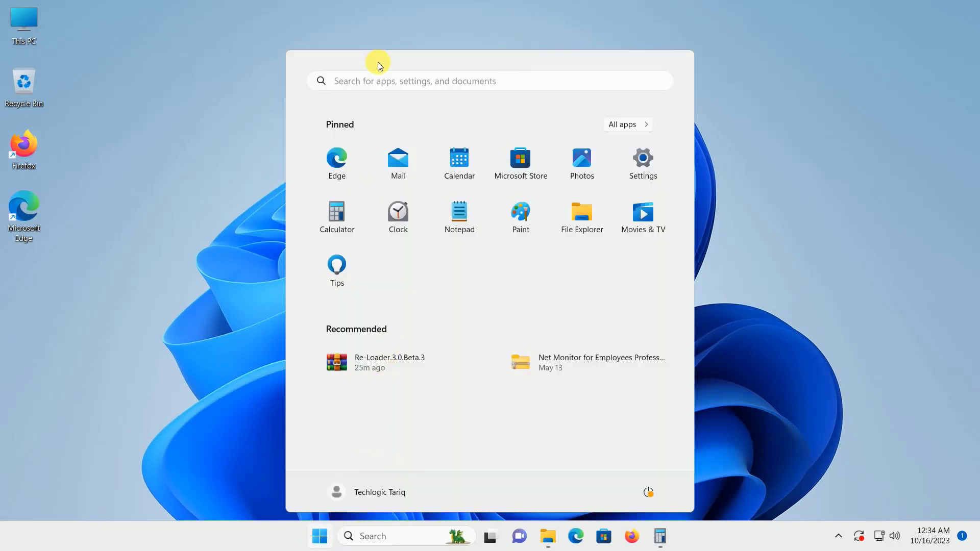
pyautogui.click(386, 82)
pyautogui.write('cmd')
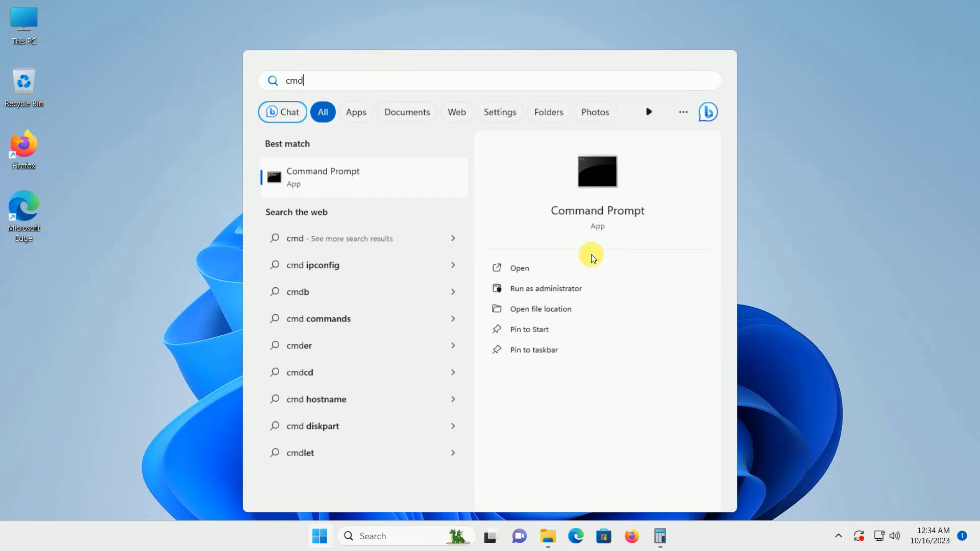
pyautogui.click(568, 289)
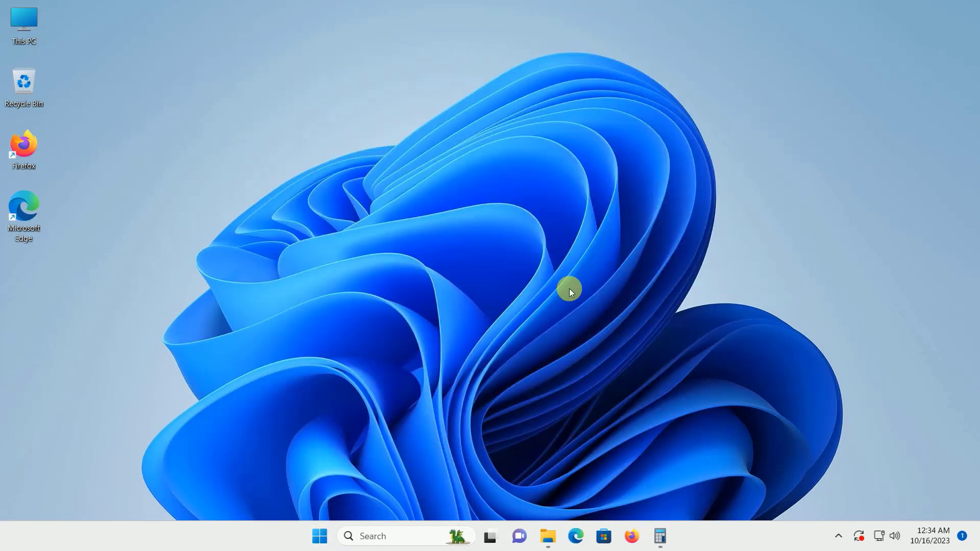
pyautogui.click(424, 373)
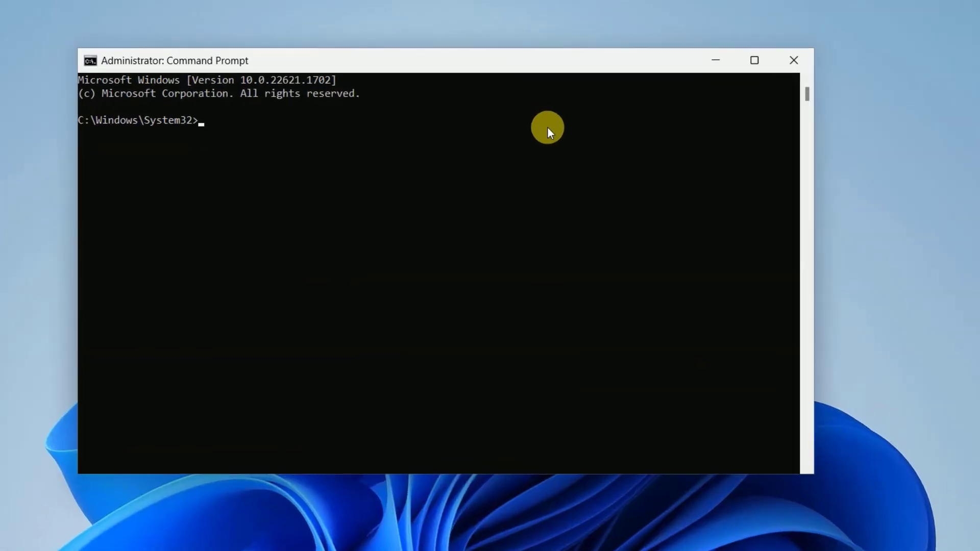
pyautogui.write('diskpart')
pyautogui.press('Return')
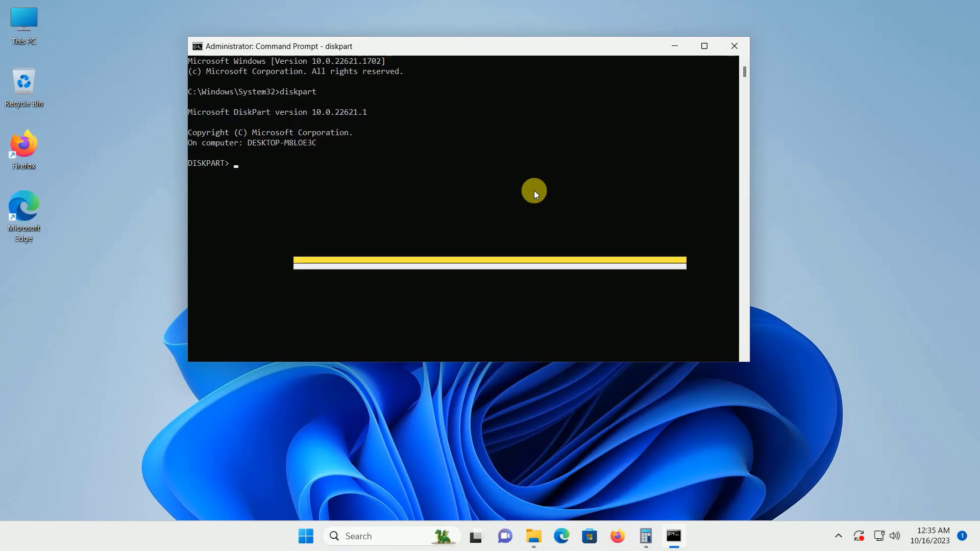
# List the computer's disks and then its volumes in diskpart.
pyautogui.write('list d')
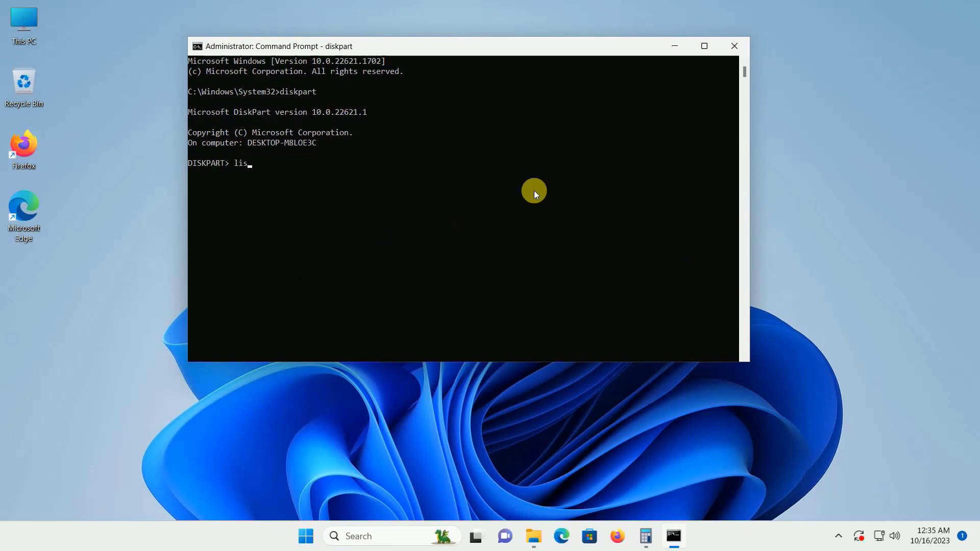
pyautogui.write('isk')
pyautogui.press('Return')
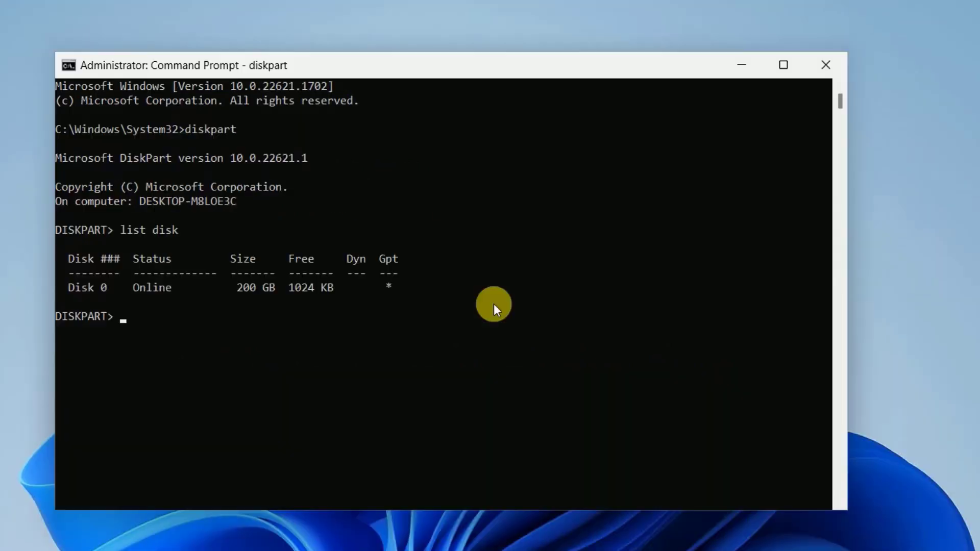
pyautogui.write('list volume')
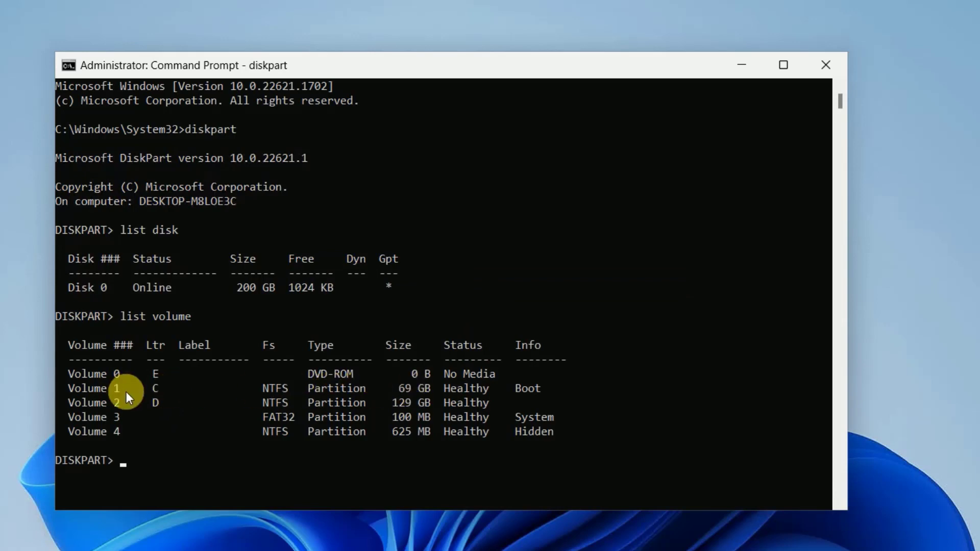
# Select volume 2, the D: partition, in diskpart.
pyautogui.click(402, 403)
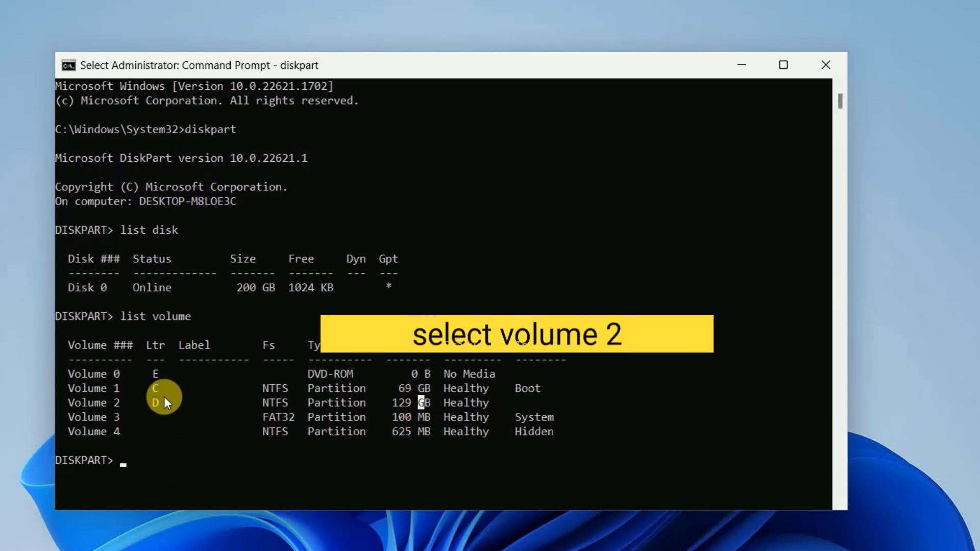
pyautogui.press('Escape')
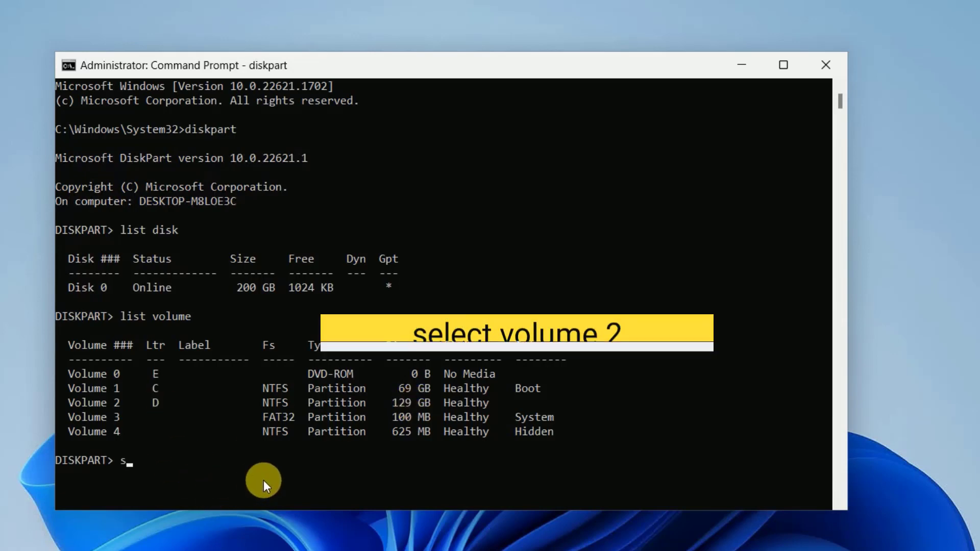
pyautogui.write('select vl')
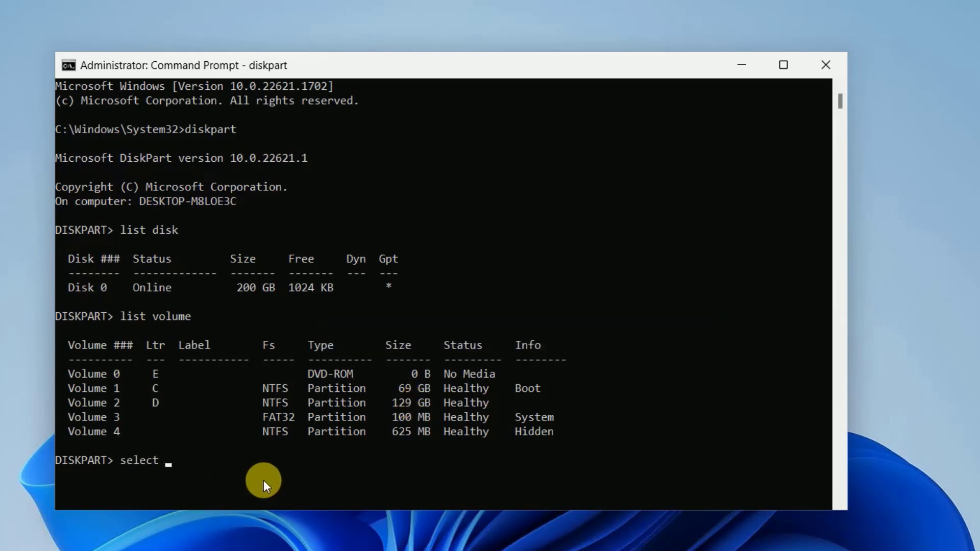
pyautogui.press('BackSpace')
pyautogui.write('olume')
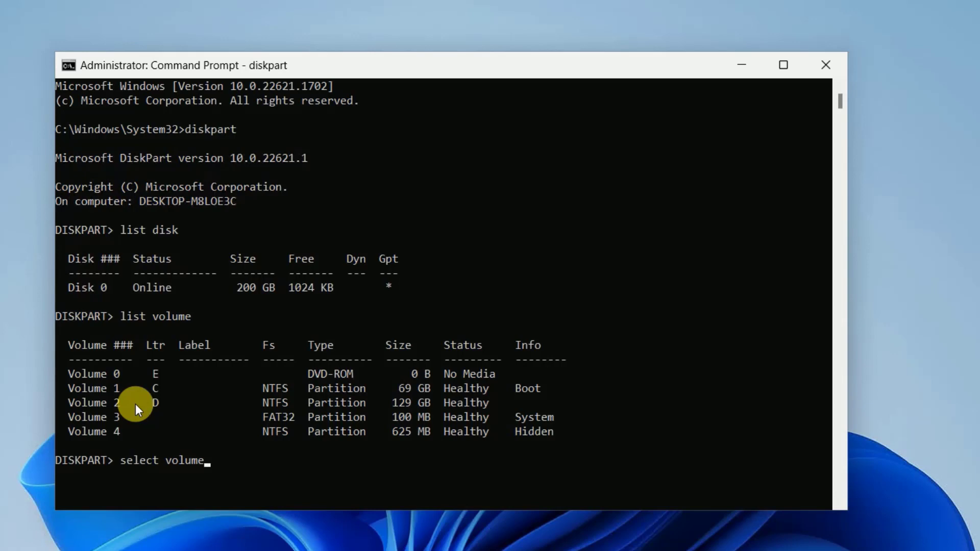
pyautogui.write('2')
pyautogui.press('Return')
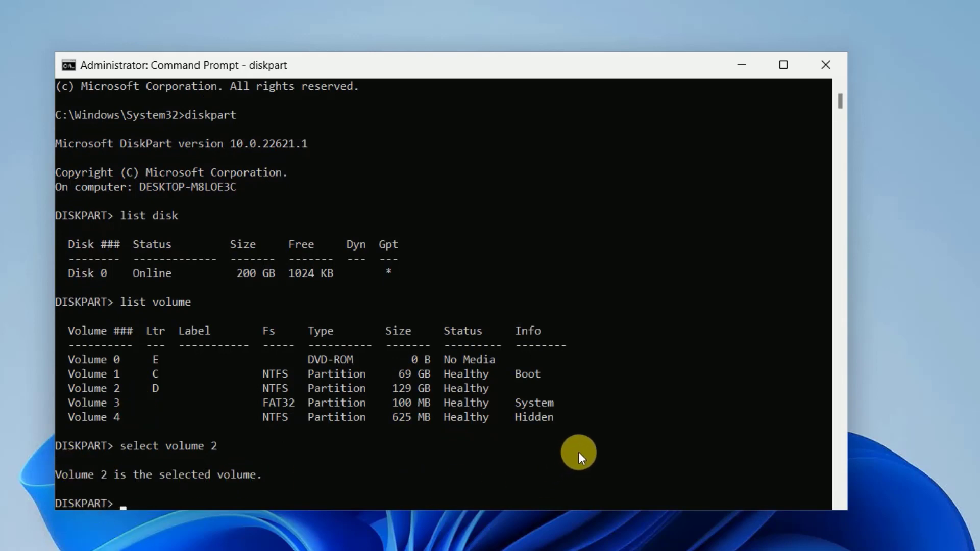
# Shrink the selected volume with shrink desired=66559, and refresh This PC in File Explorer to check drive D:'s size.
pyautogui.write('shrink desire')
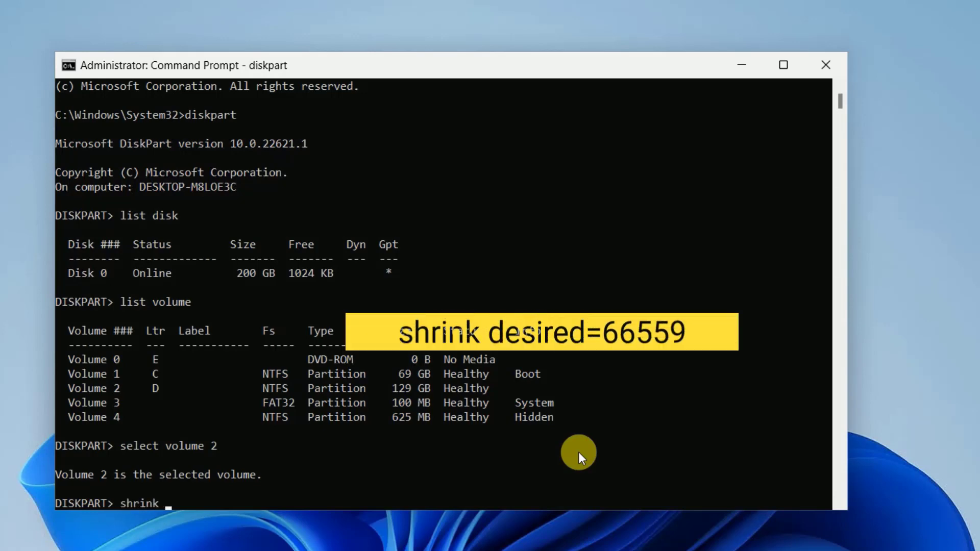
pyautogui.write('d')
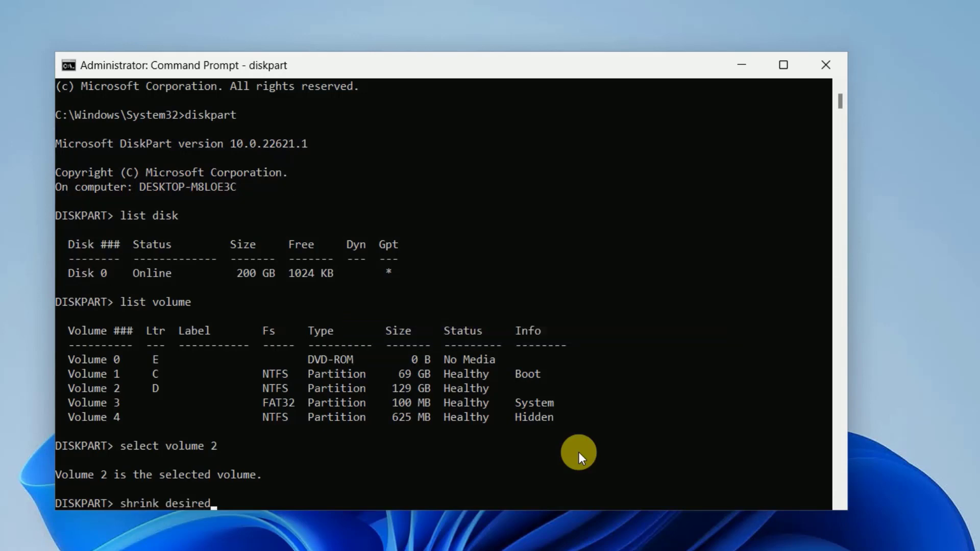
pyautogui.write('=')
pyautogui.hotkey('alt', 'Tab')
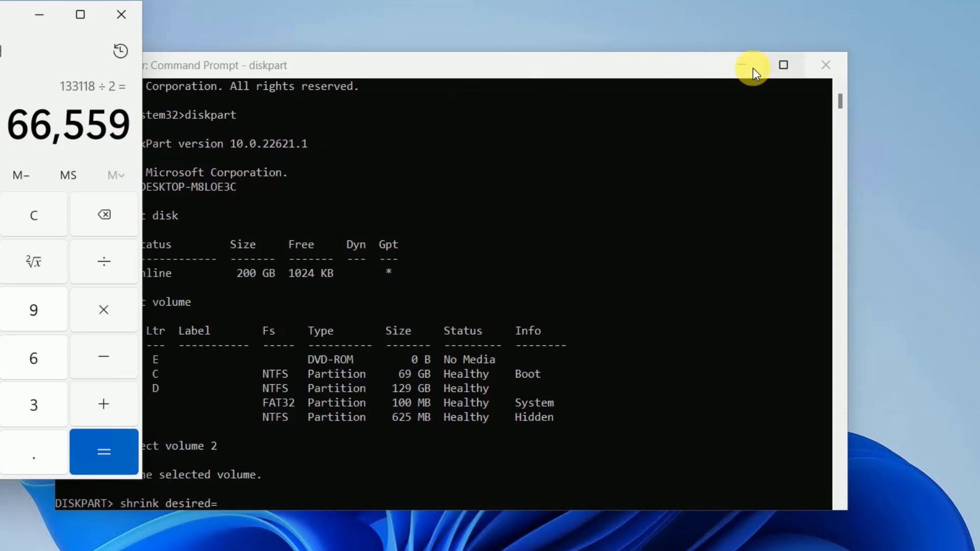
pyautogui.click(637, 76)
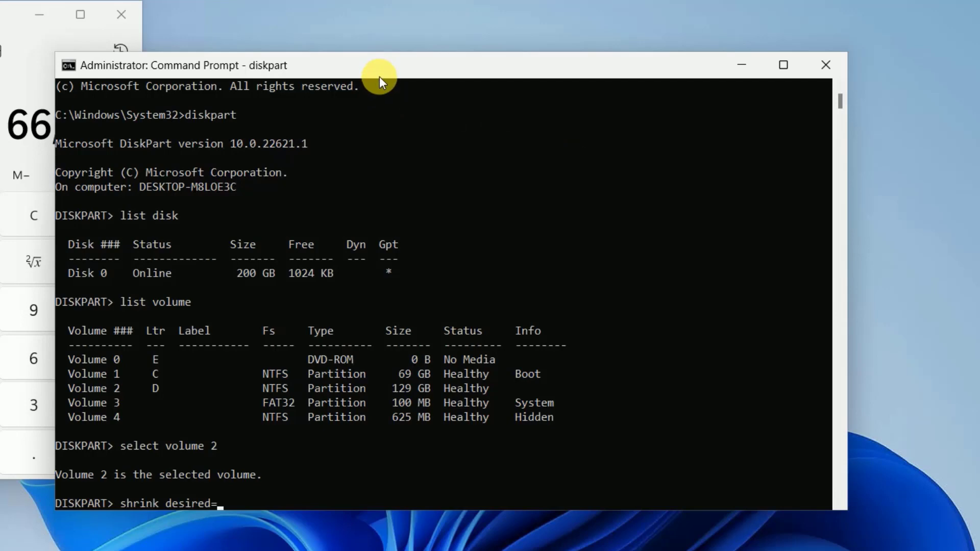
pyautogui.write('66559')
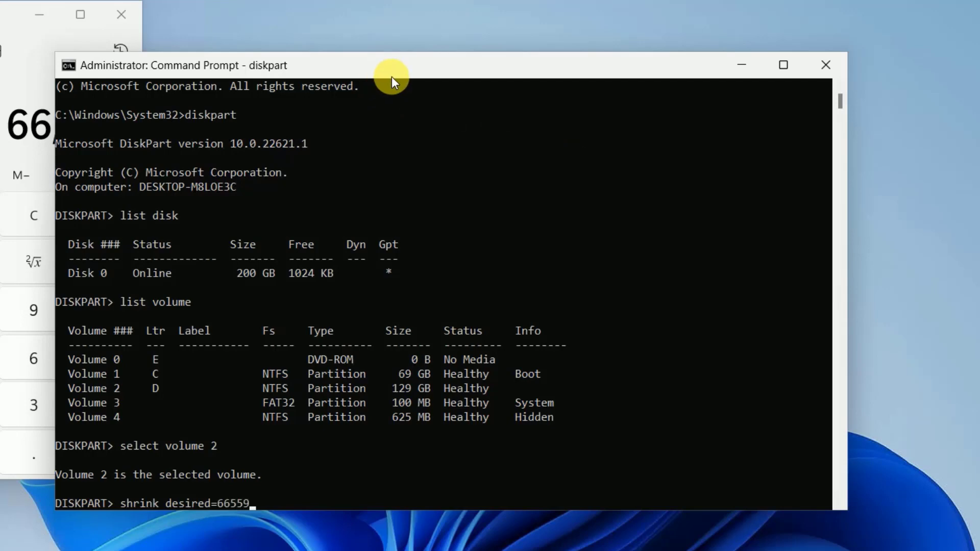
pyautogui.press('Return')
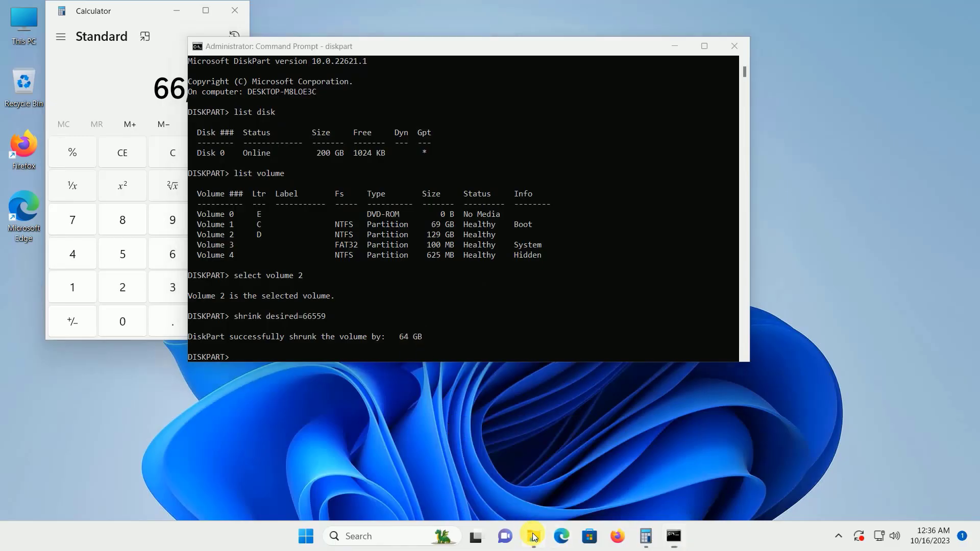
pyautogui.click(533, 537)
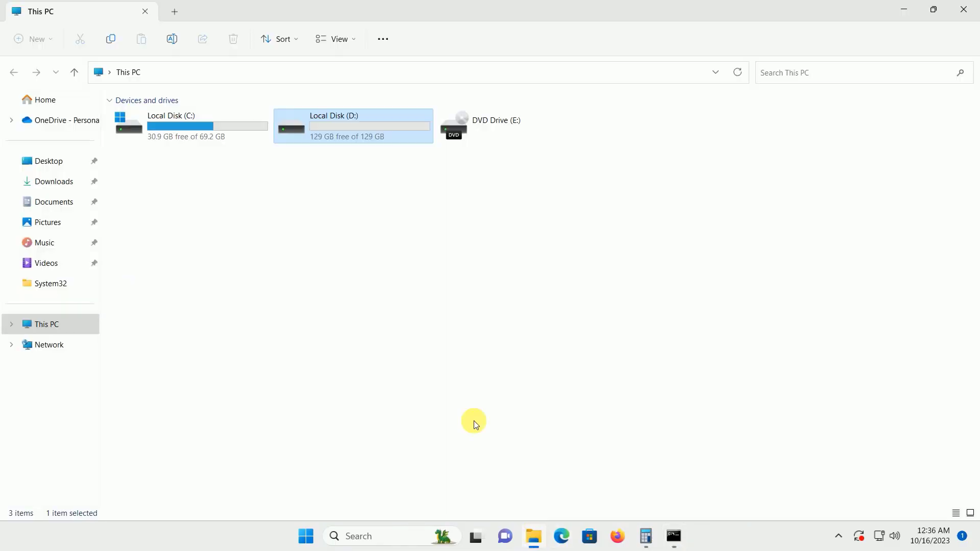
pyautogui.click(739, 72)
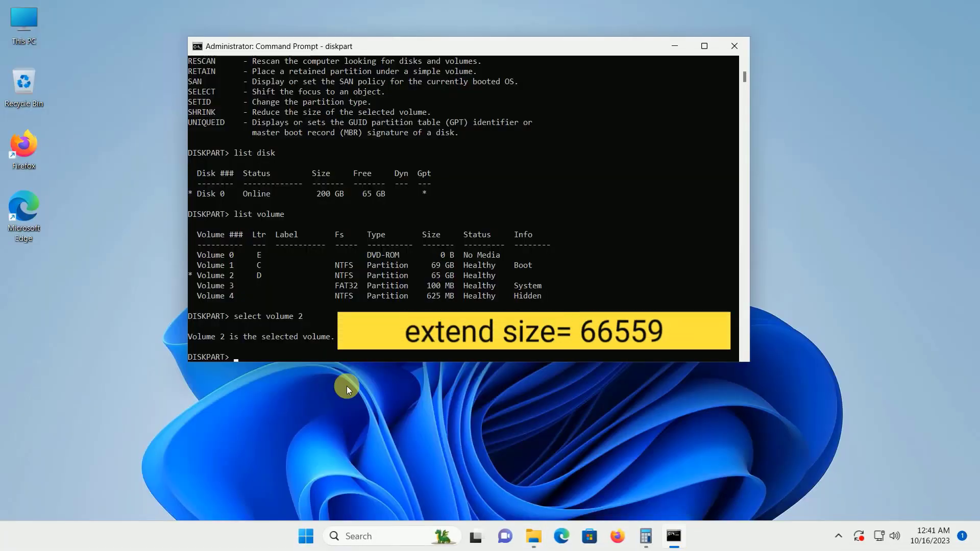
# Extend volume 2 in diskpart with extend size=66559, and refresh This PC in File Explorer.
pyautogui.write('extend si')
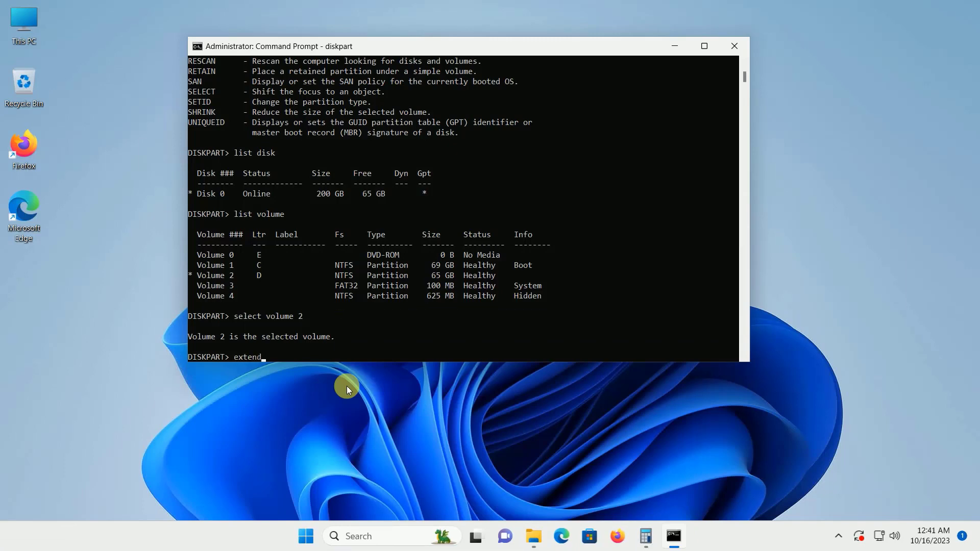
pyautogui.write('ze')
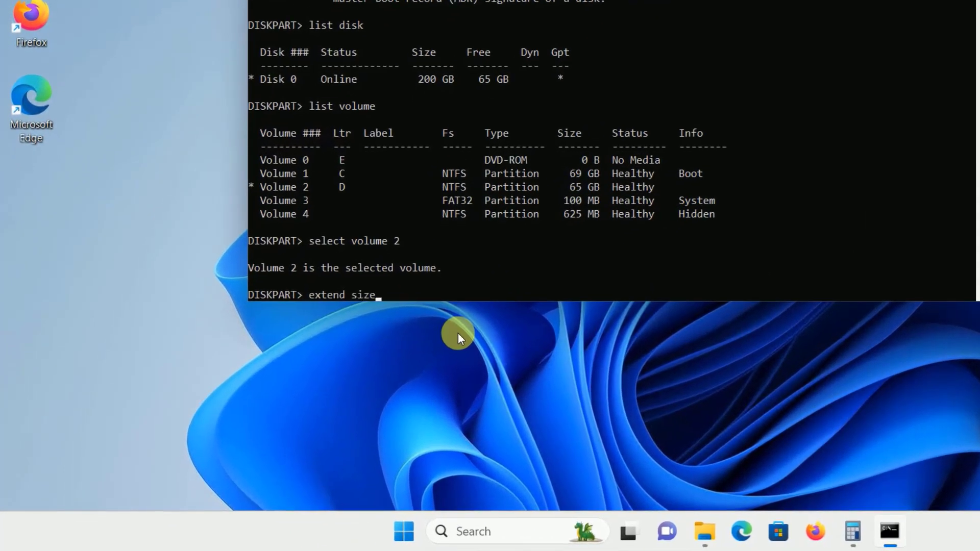
pyautogui.write('=66')
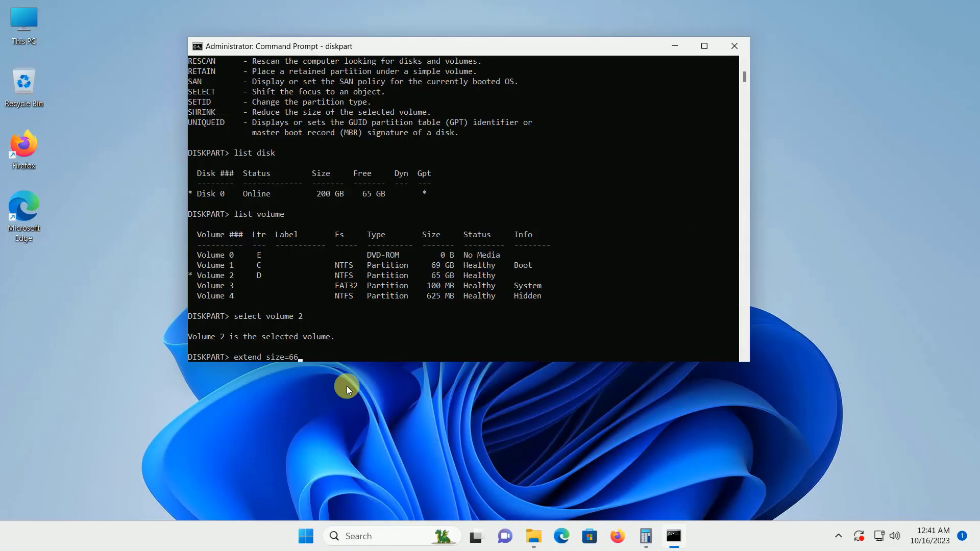
pyautogui.write('559')
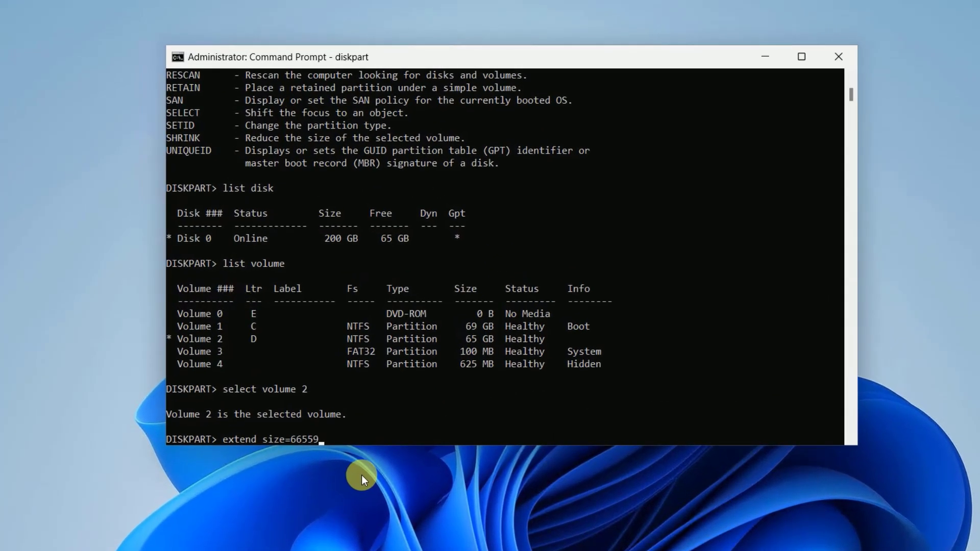
pyautogui.press('Return')
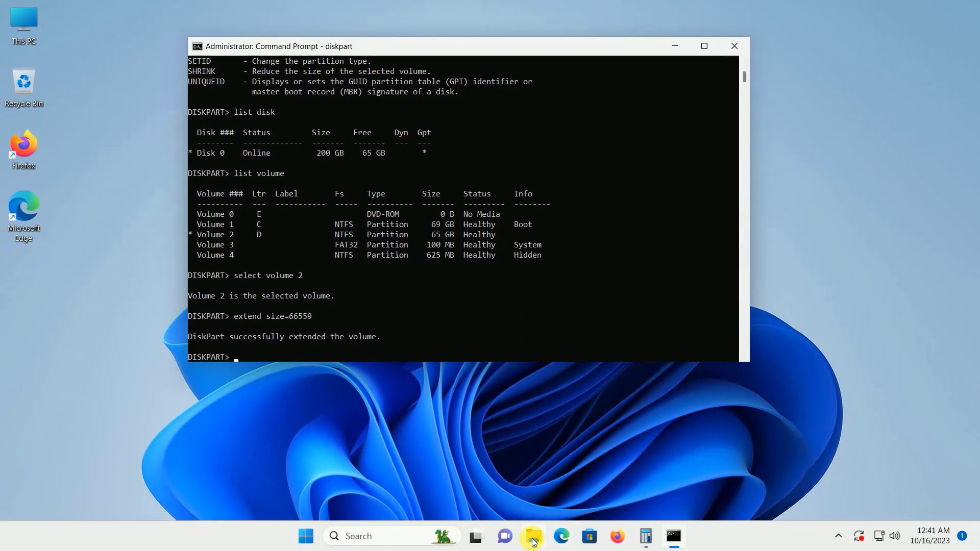
pyautogui.click(533, 545)
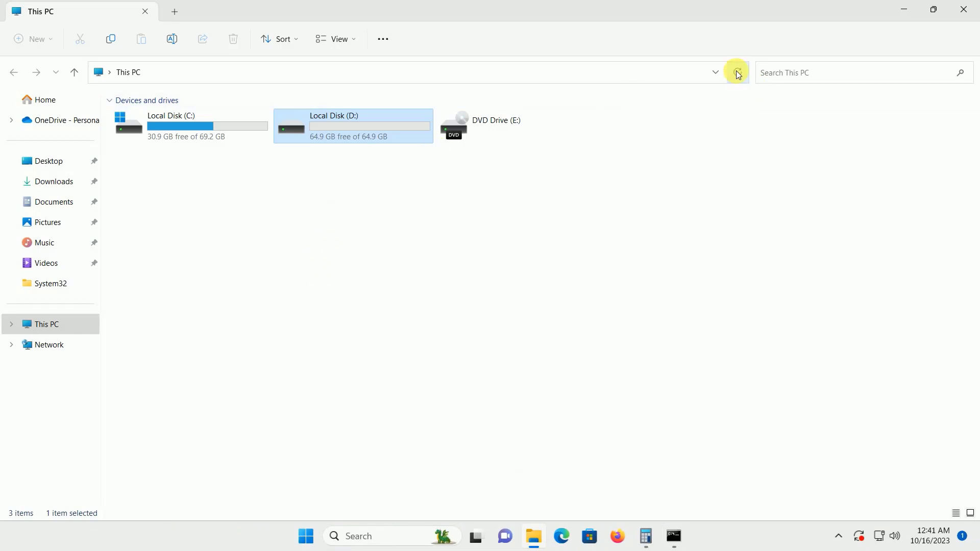
pyautogui.click(738, 75)
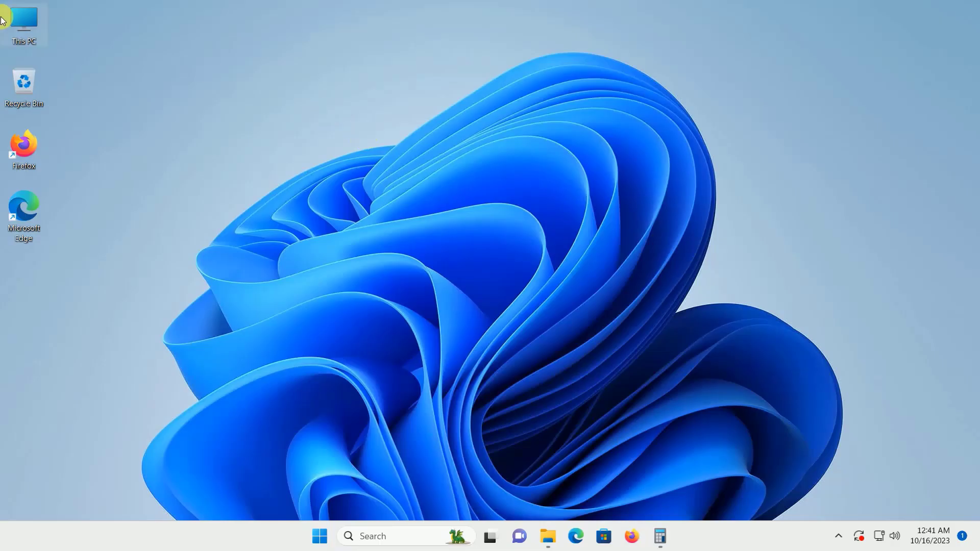
# Open Computer Management for This PC and show Disk Management.
pyautogui.rightClick(35, 19)
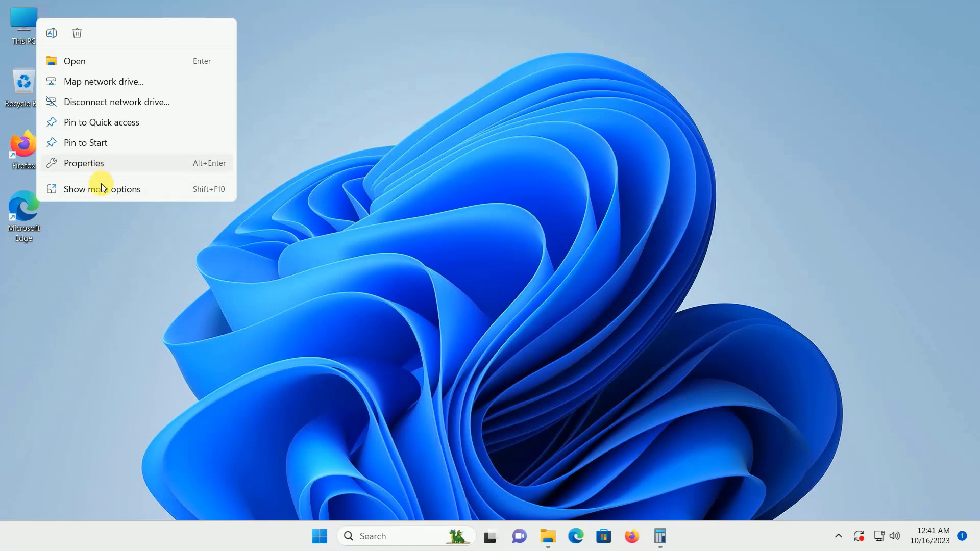
pyautogui.click(136, 191)
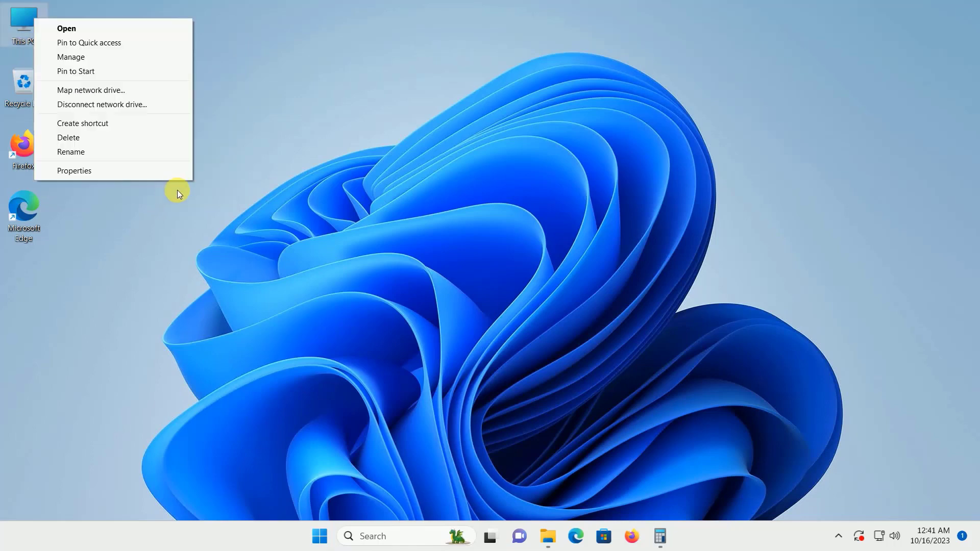
pyautogui.click(96, 58)
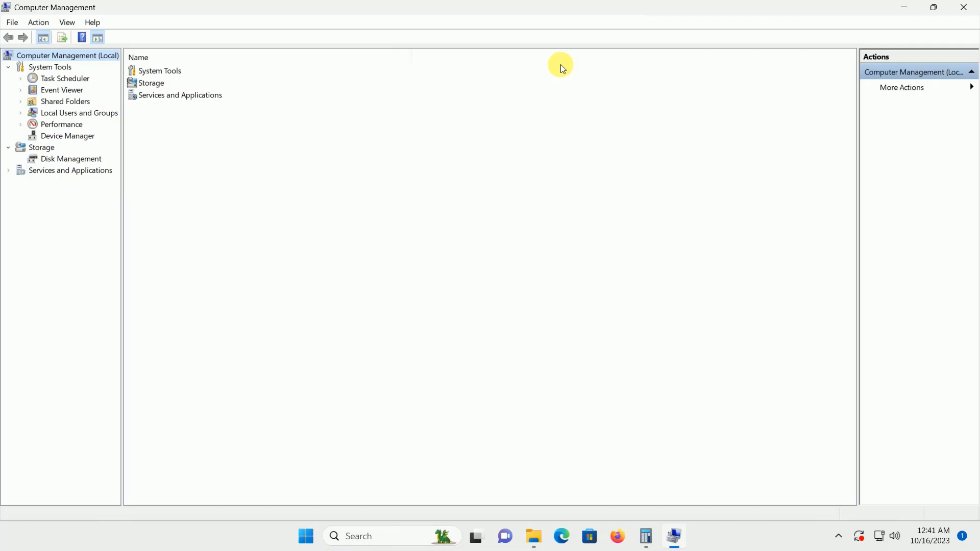
pyautogui.click(90, 162)
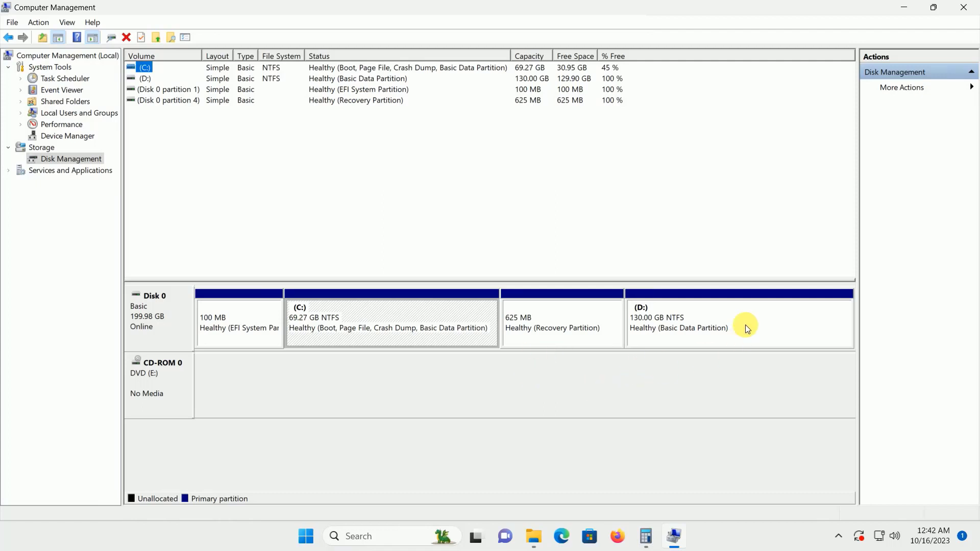
# Examine which volume operations Disk Management offers for the D: partition and for the C: partition.
pyautogui.click(685, 320)
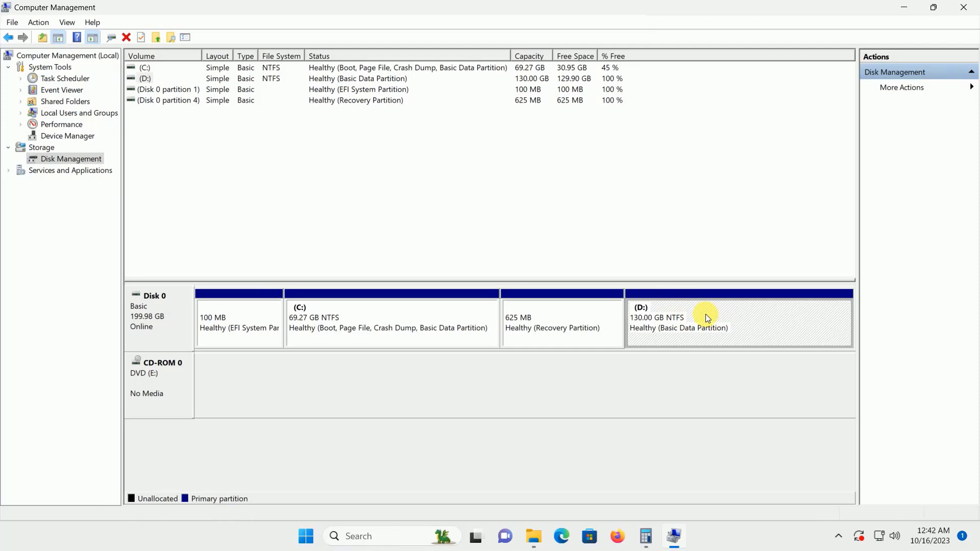
pyautogui.rightClick(707, 319)
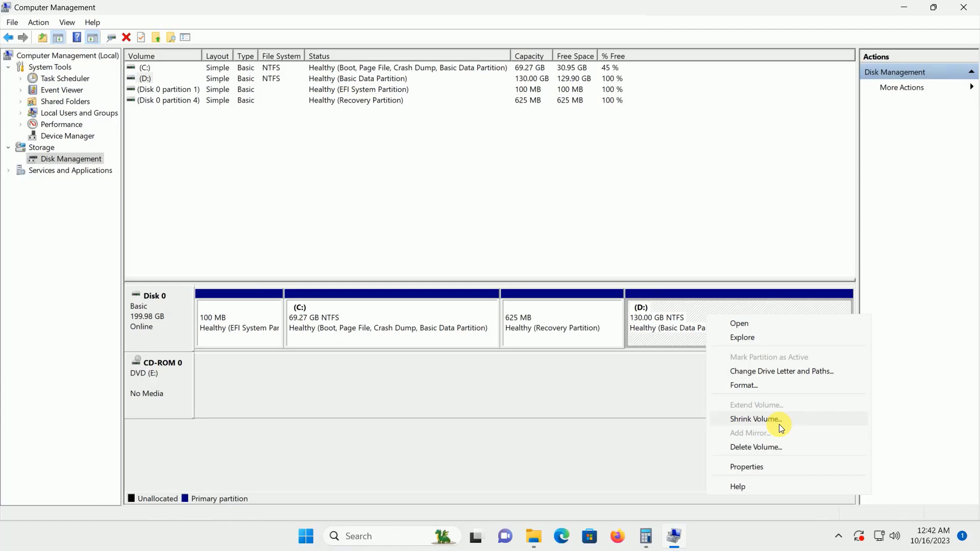
pyautogui.click(666, 375)
pyautogui.rightClick(387, 316)
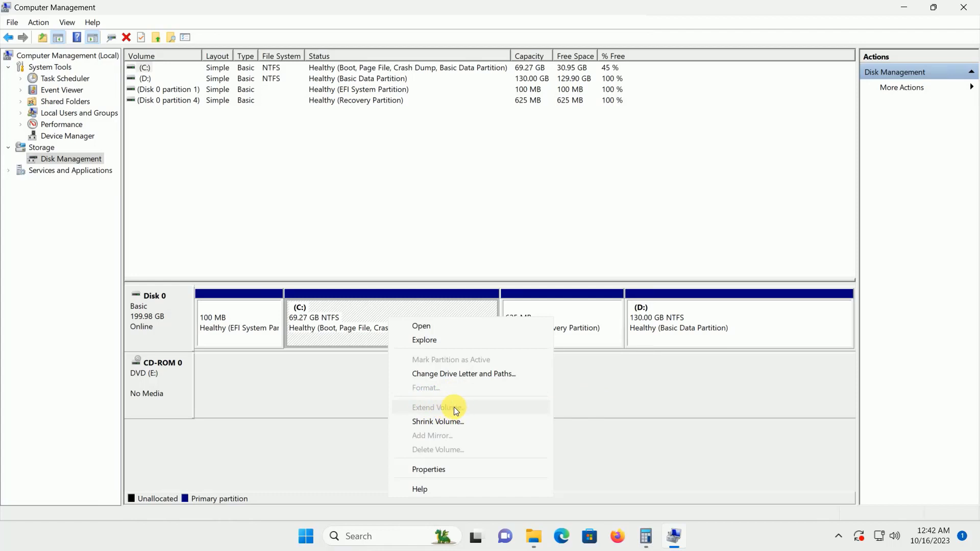
pyautogui.click(561, 305)
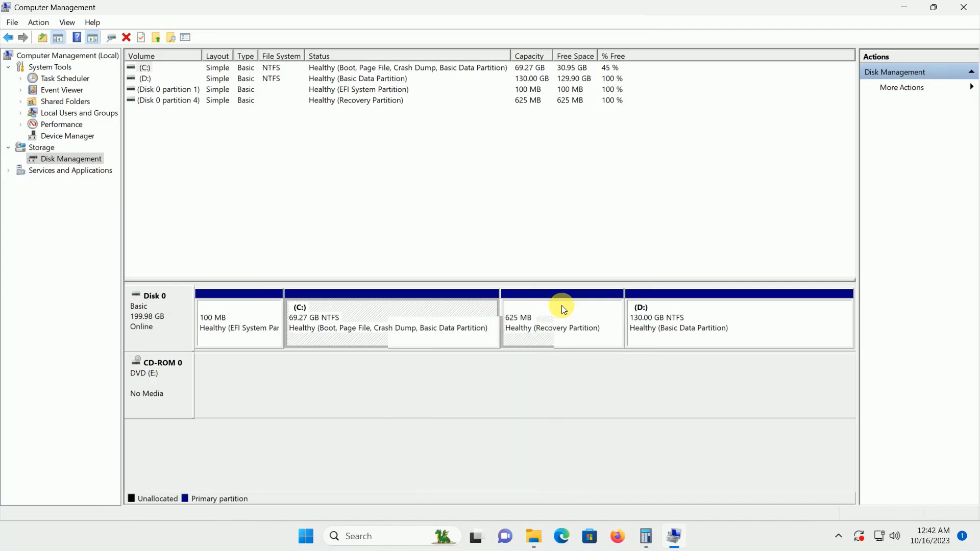
# Shrink the C: volume by 27957 MB in Disk Management.
pyautogui.click(403, 312)
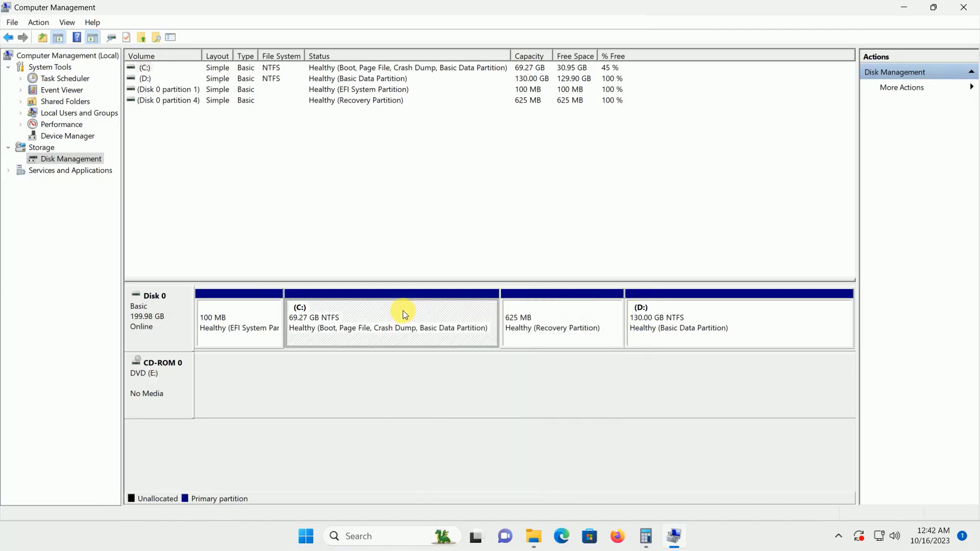
pyautogui.rightClick(450, 312)
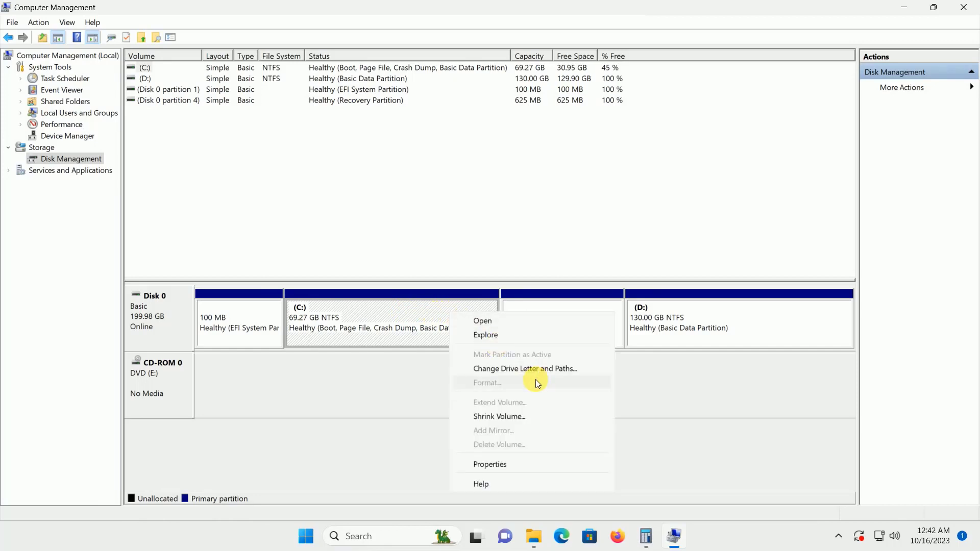
pyautogui.click(523, 418)
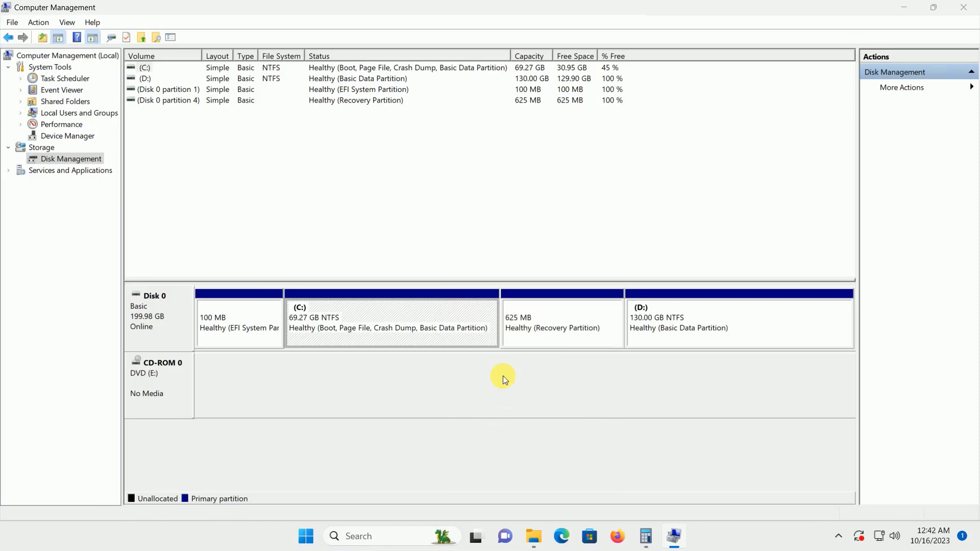
pyautogui.moveTo(467, 170); pyautogui.dragTo(599, 154)
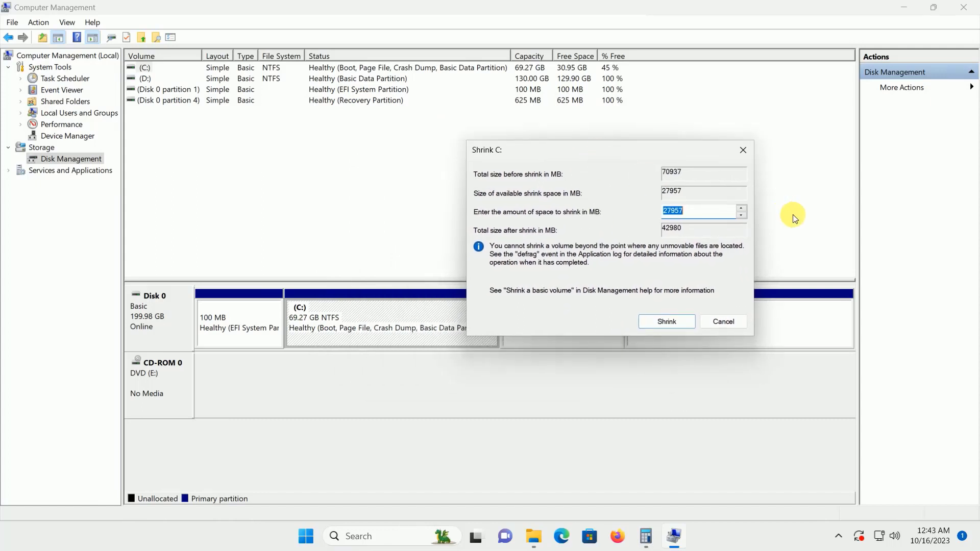
pyautogui.click(673, 323)
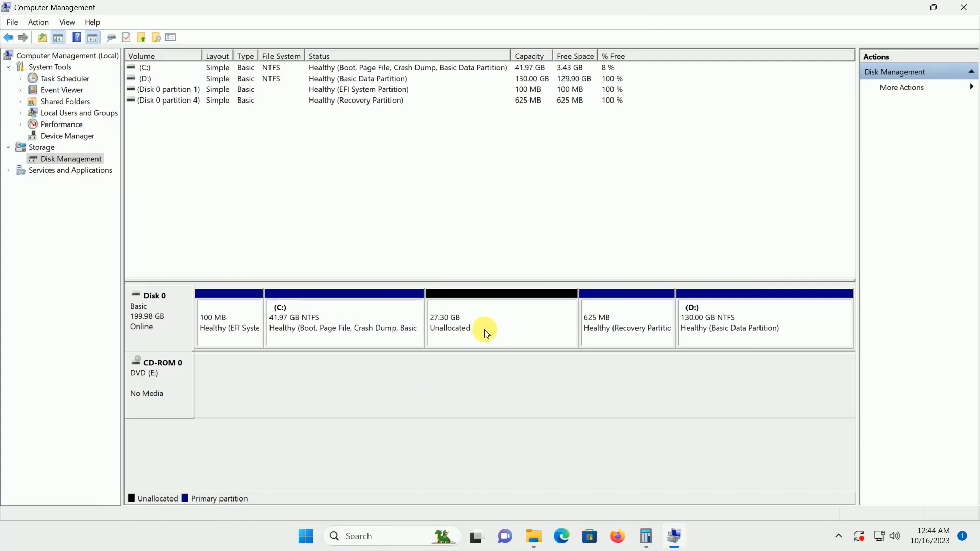
# Check whether the C: and D: partitions can be extended into the unallocated space after C:.
pyautogui.click(337, 329)
pyautogui.rightClick(341, 316)
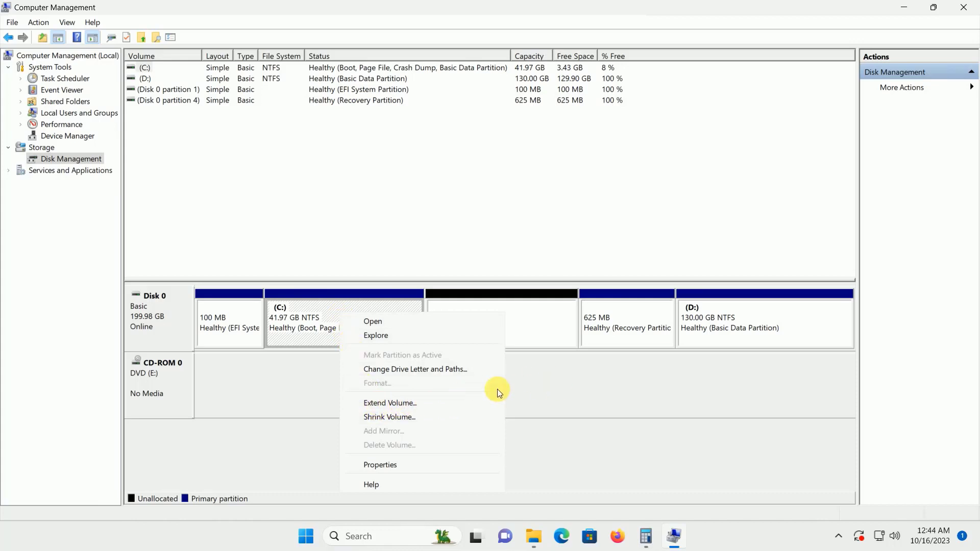
pyautogui.click(529, 382)
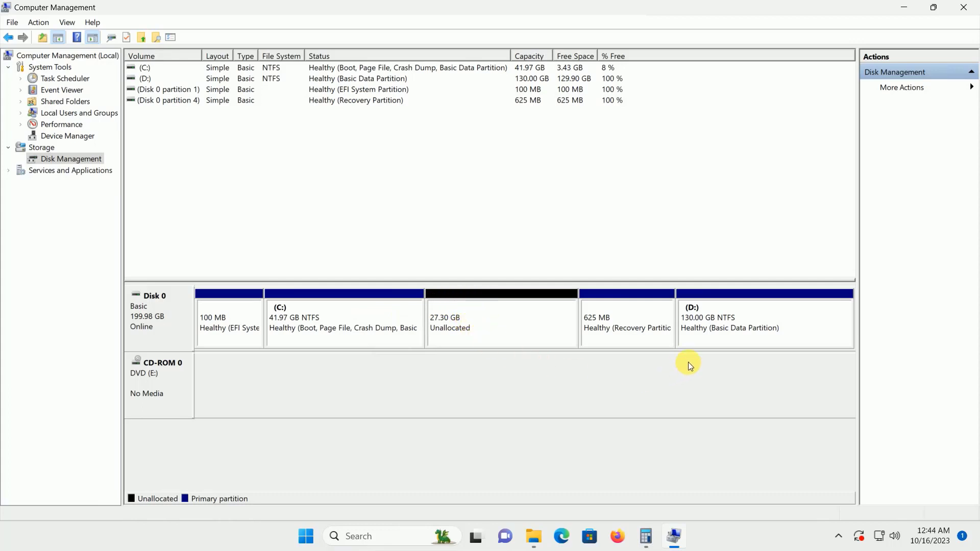
pyautogui.click(715, 318)
pyautogui.rightClick(715, 314)
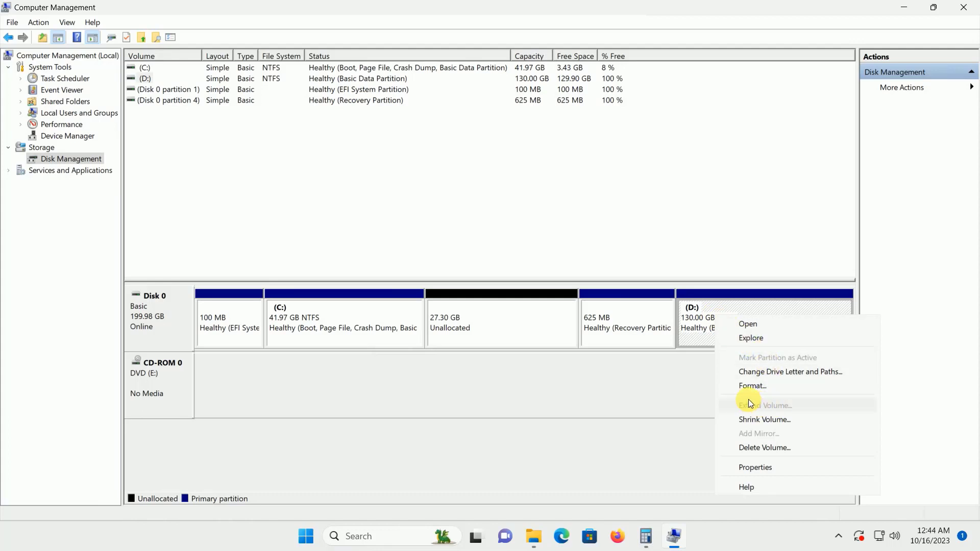
# Extend the C: volume with 27956 MB of the unallocated space on Disk 0.
pyautogui.click(380, 333)
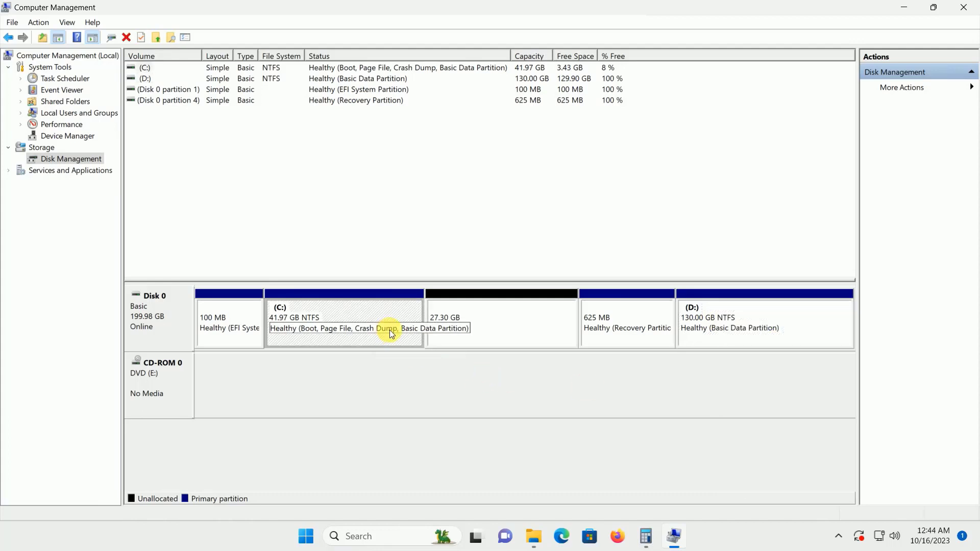
pyautogui.rightClick(364, 315)
pyautogui.click(446, 401)
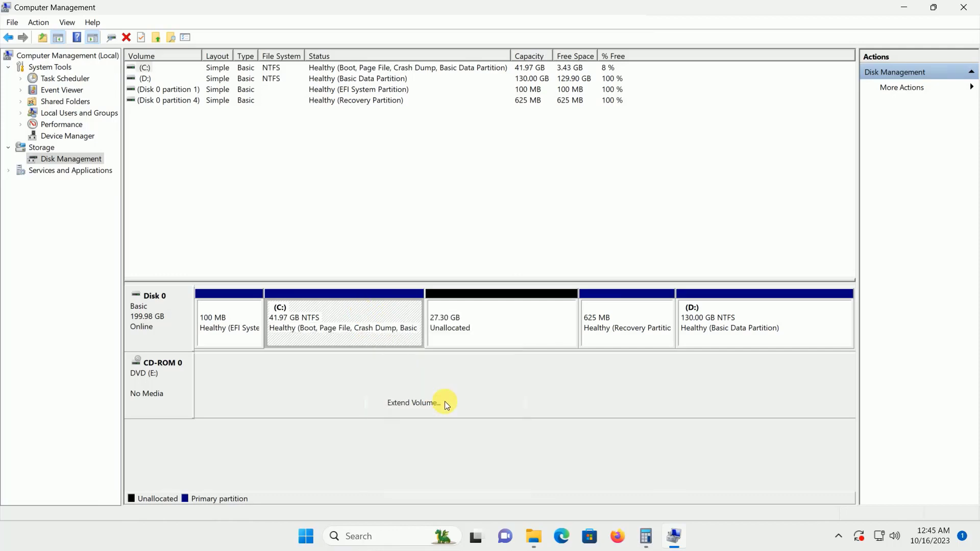
pyautogui.click(376, 307)
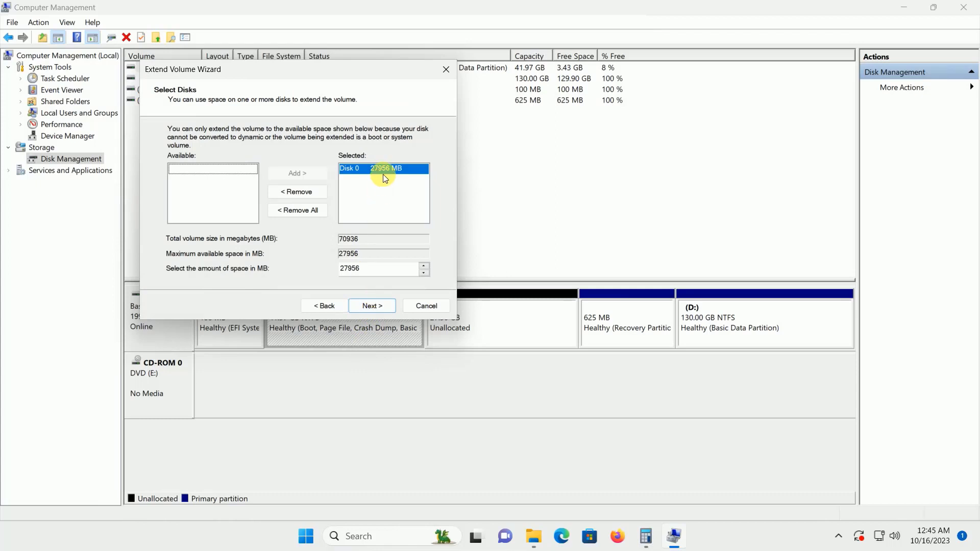
pyautogui.click(377, 305)
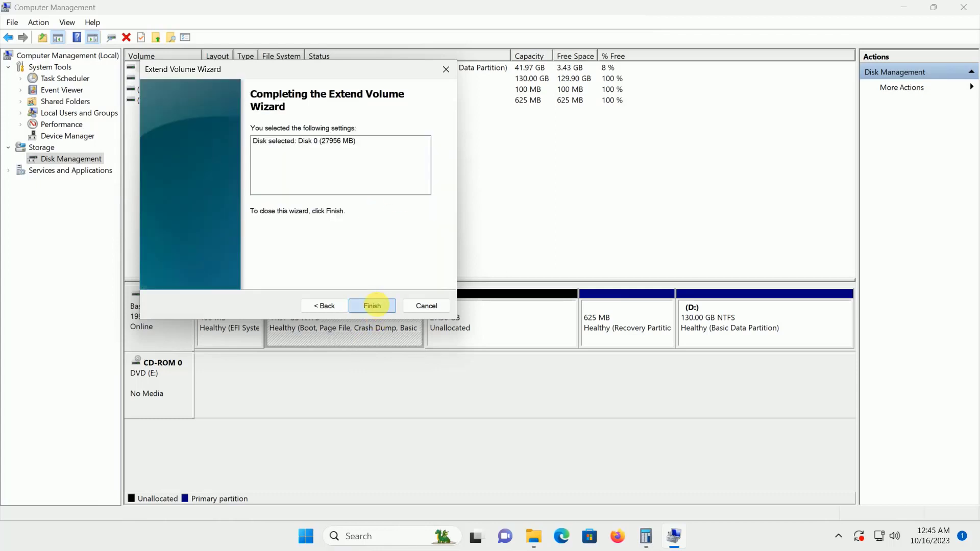
pyautogui.click(378, 306)
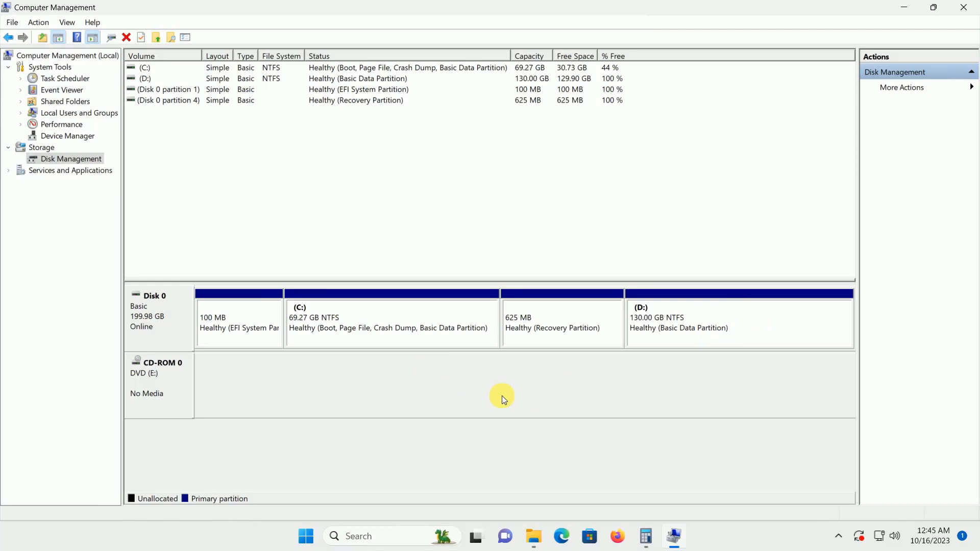
# Shrink the D: volume by 129996 MB.
pyautogui.rightClick(684, 313)
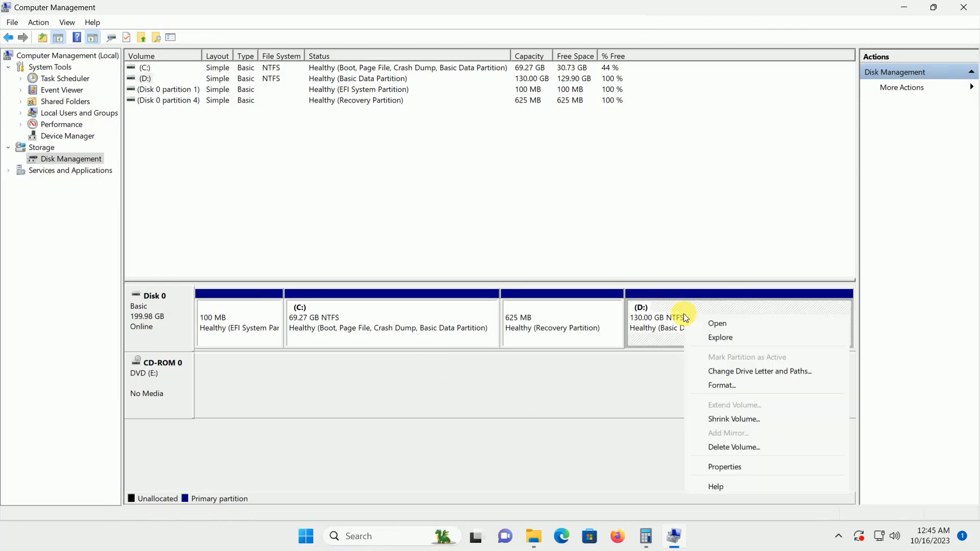
pyautogui.click(744, 419)
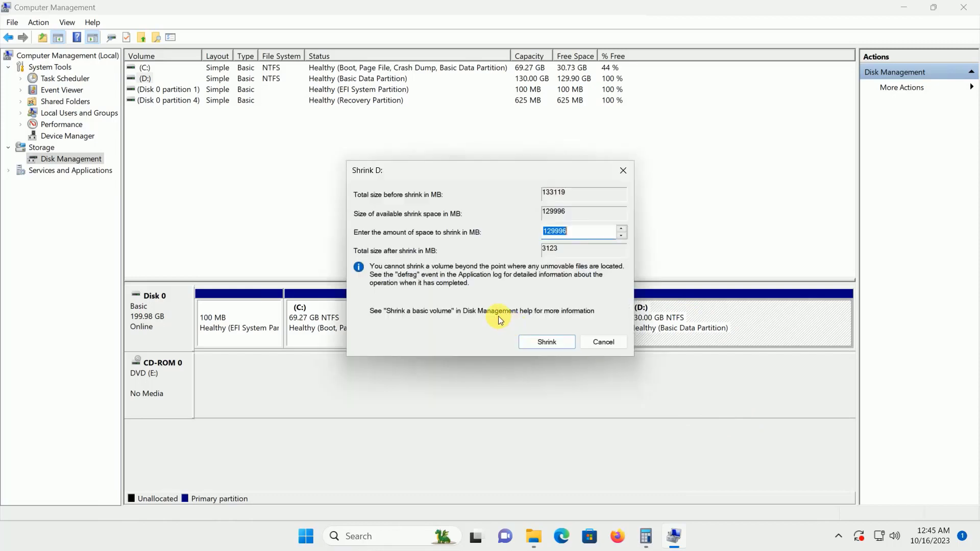
pyautogui.click(558, 339)
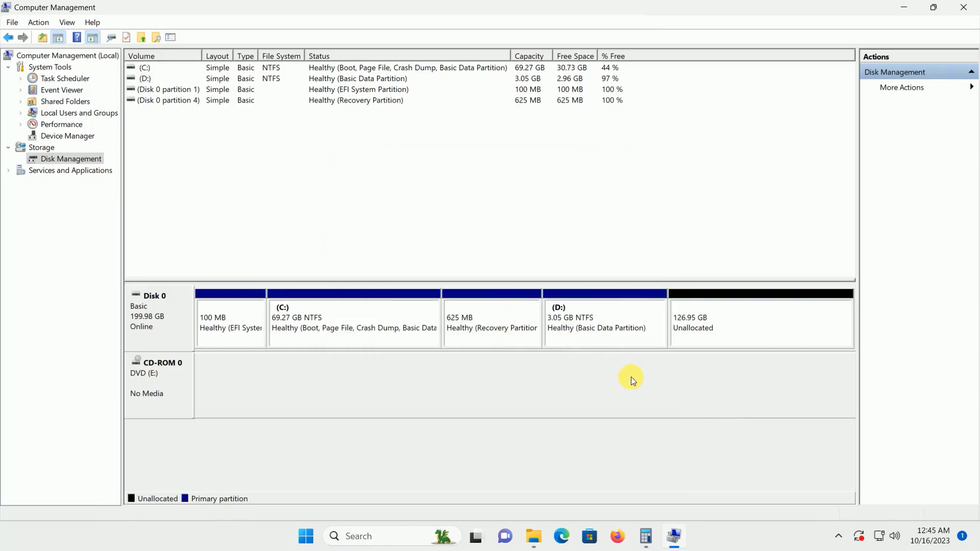
# Examine which operations are offered for the D: partition, the C: partition and the unallocated space after D:.
pyautogui.click(589, 312)
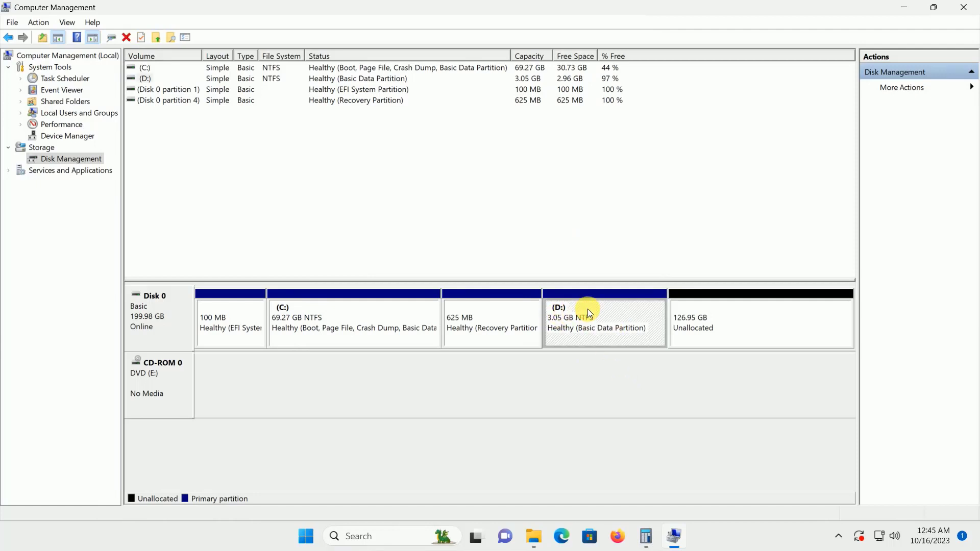
pyautogui.rightClick(588, 310)
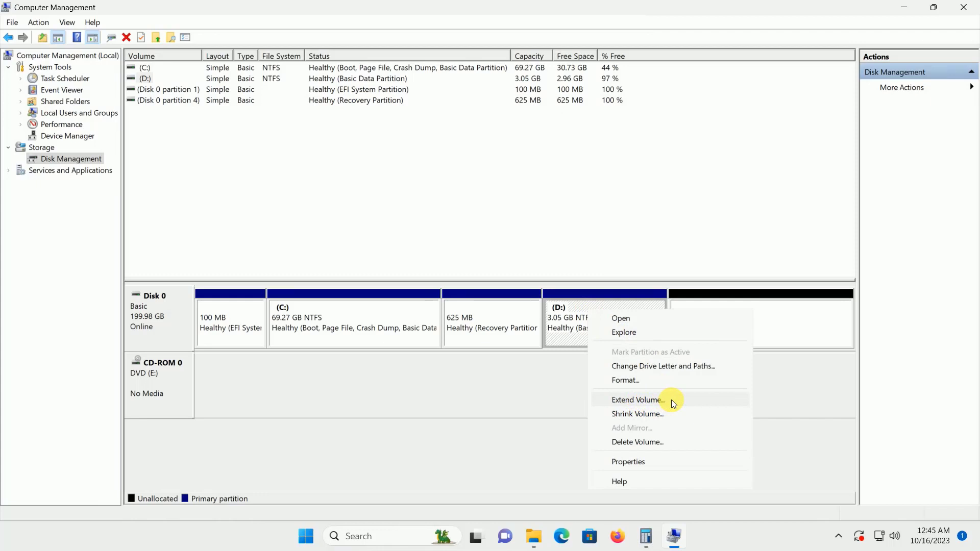
pyautogui.click(396, 329)
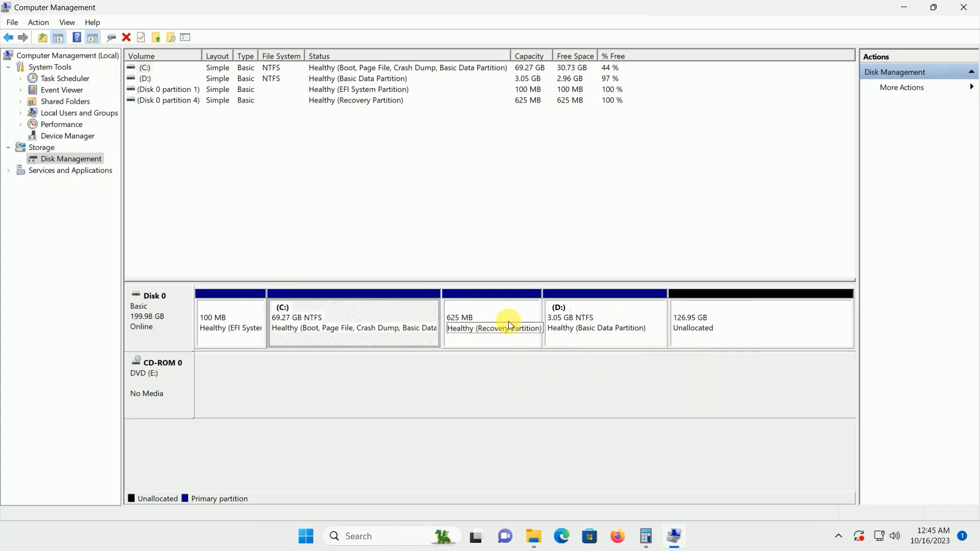
pyautogui.rightClick(338, 313)
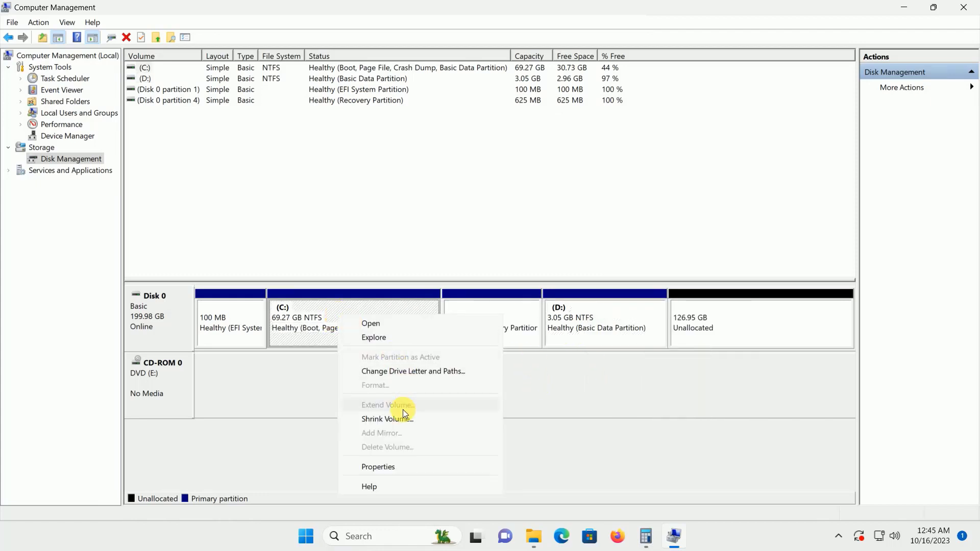
pyautogui.click(605, 366)
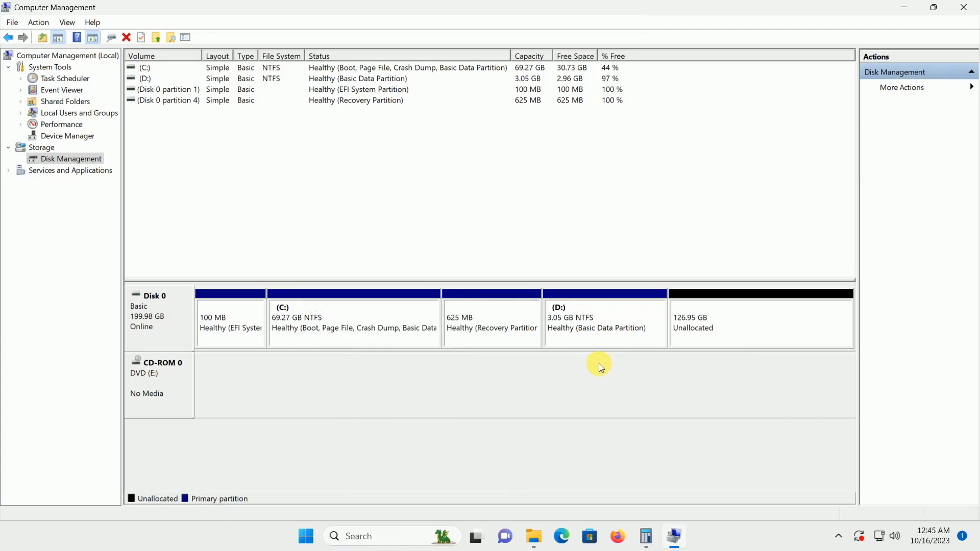
pyautogui.click(724, 317)
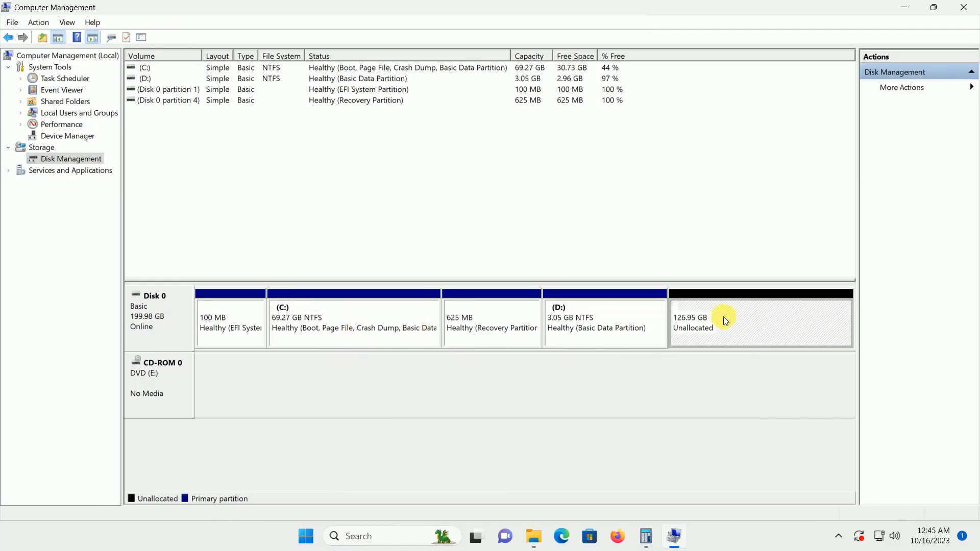
pyautogui.rightClick(720, 314)
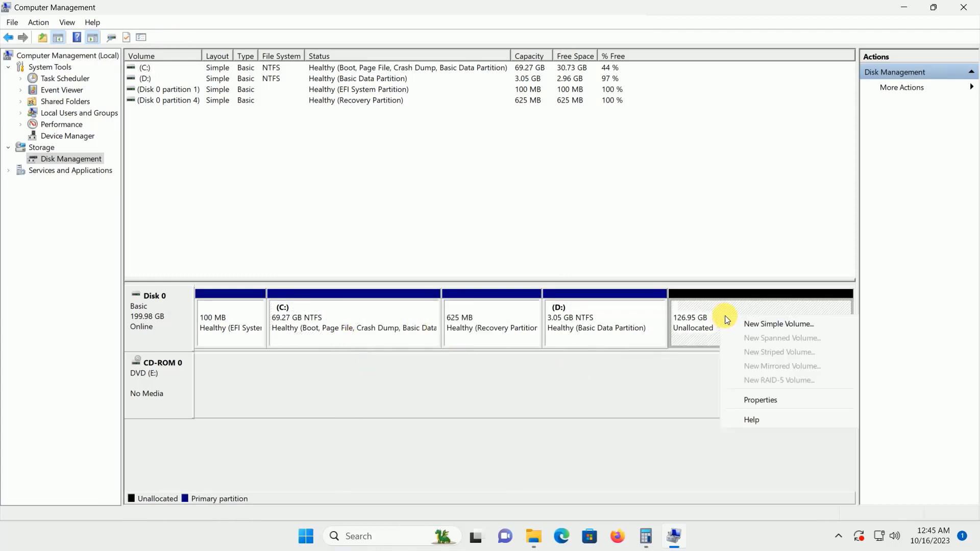
# Extend the D: volume with 129995 MB of the unallocated space on Disk 0.
pyautogui.click(615, 314)
pyautogui.rightClick(615, 314)
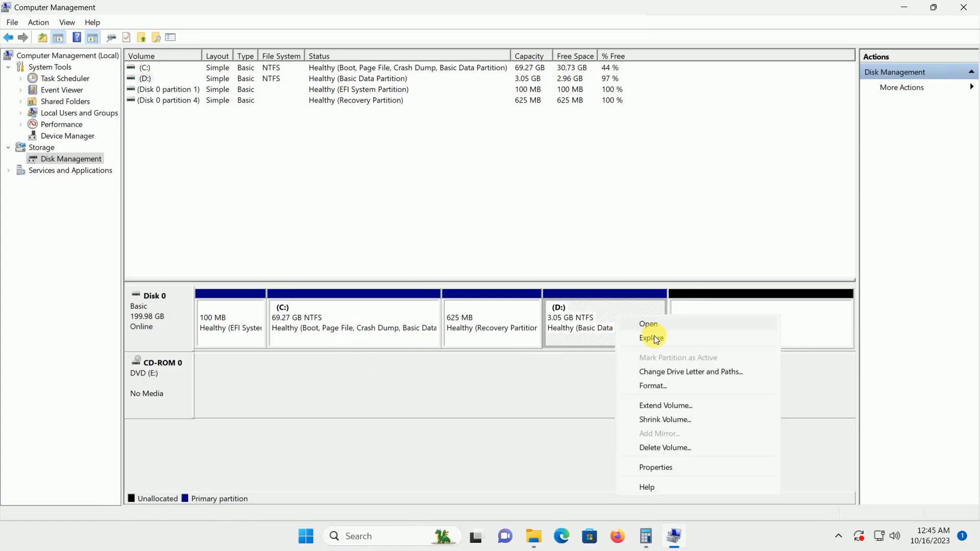
pyautogui.click(680, 405)
pyautogui.click(366, 305)
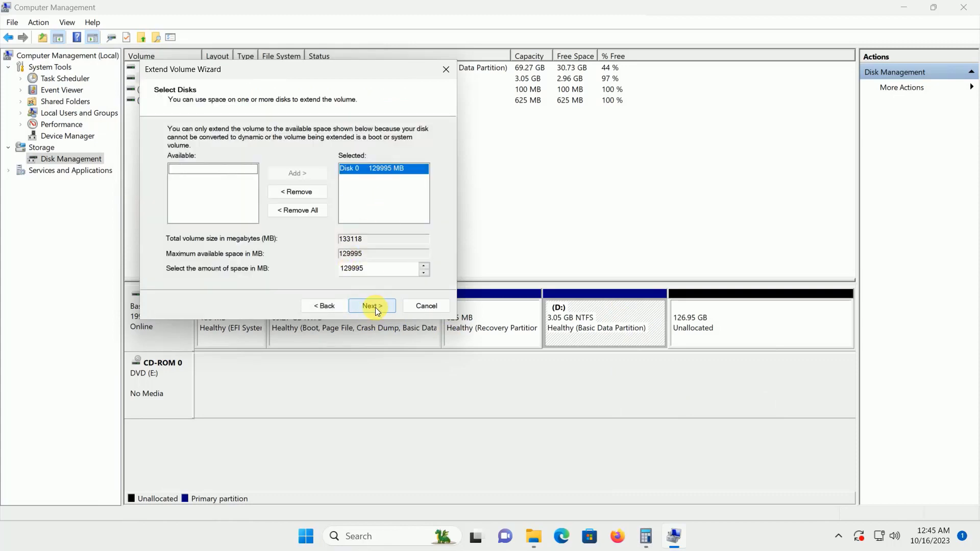
pyautogui.click(376, 307)
pyautogui.click(376, 307)
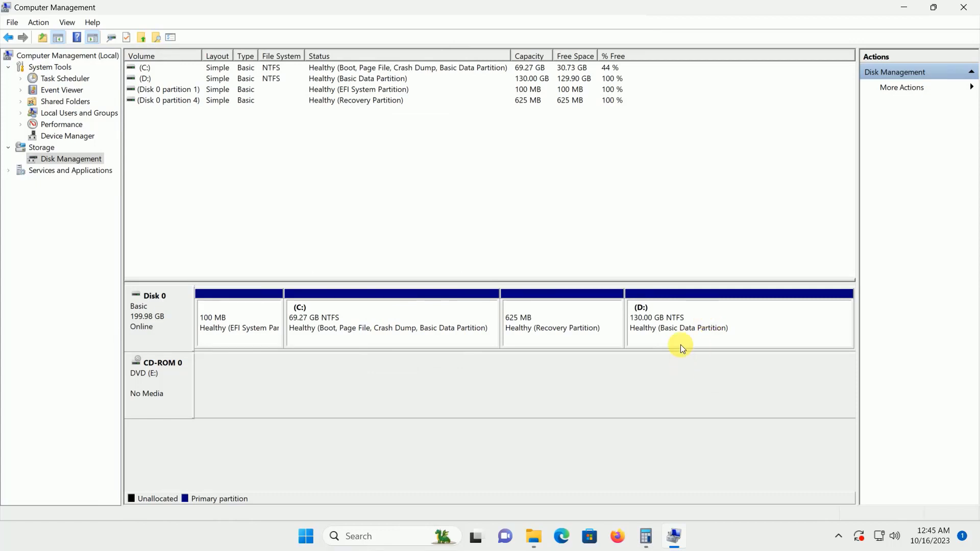
pyautogui.click(681, 323)
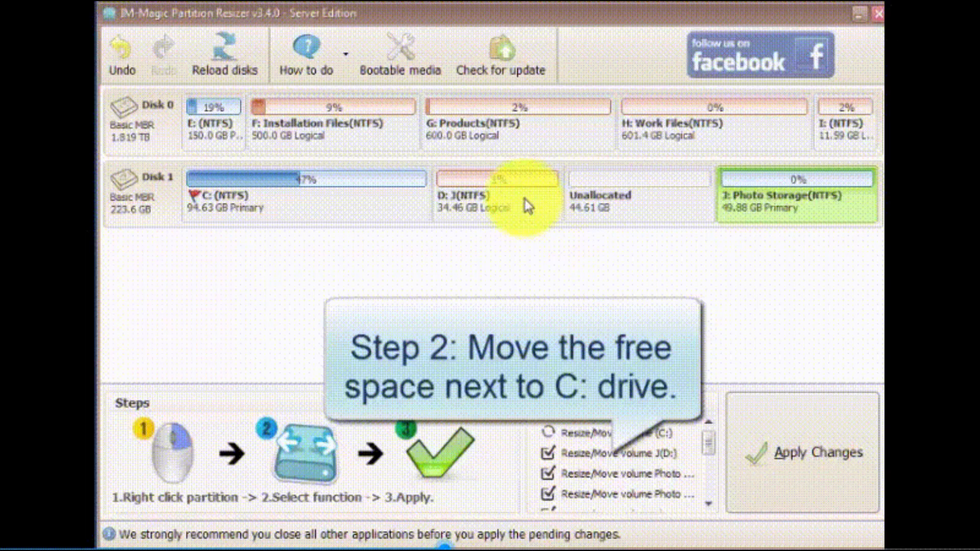
# In IM-Magic Partition Resizer, move the D: partition on Disk 1 to the end of the free space, leaving 45,677.0 MB unallocated before it.
pyautogui.rightClick(510, 206)
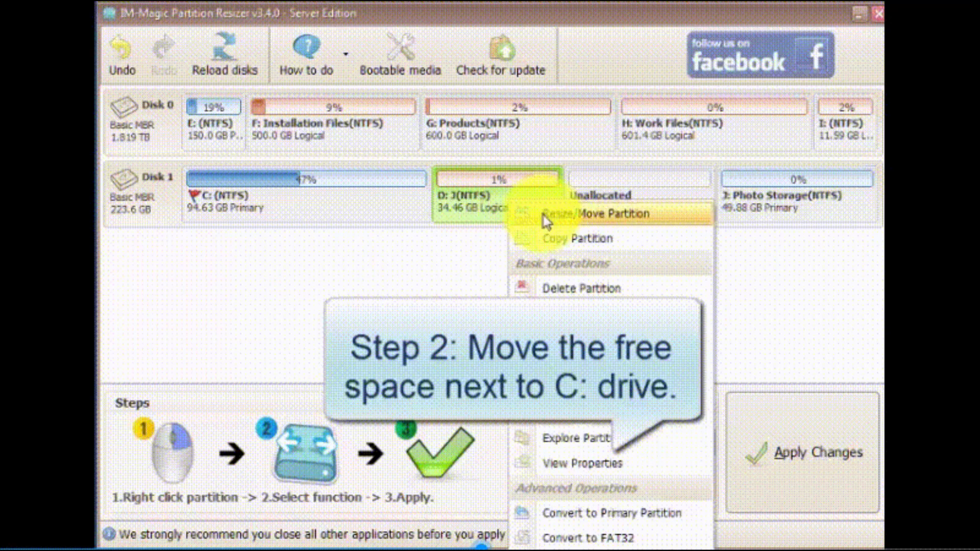
pyautogui.click(545, 216)
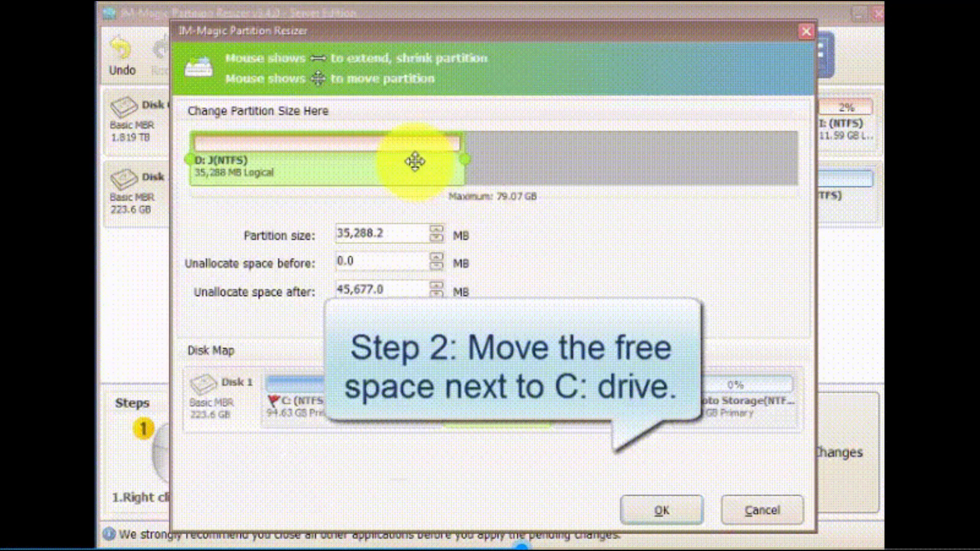
pyautogui.moveTo(398, 164); pyautogui.dragTo(868, 143)
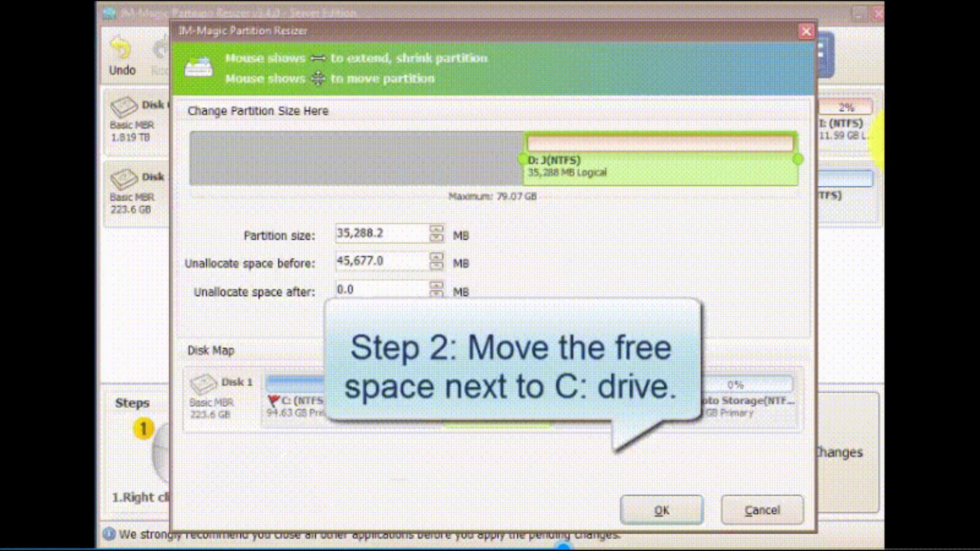
pyautogui.click(658, 517)
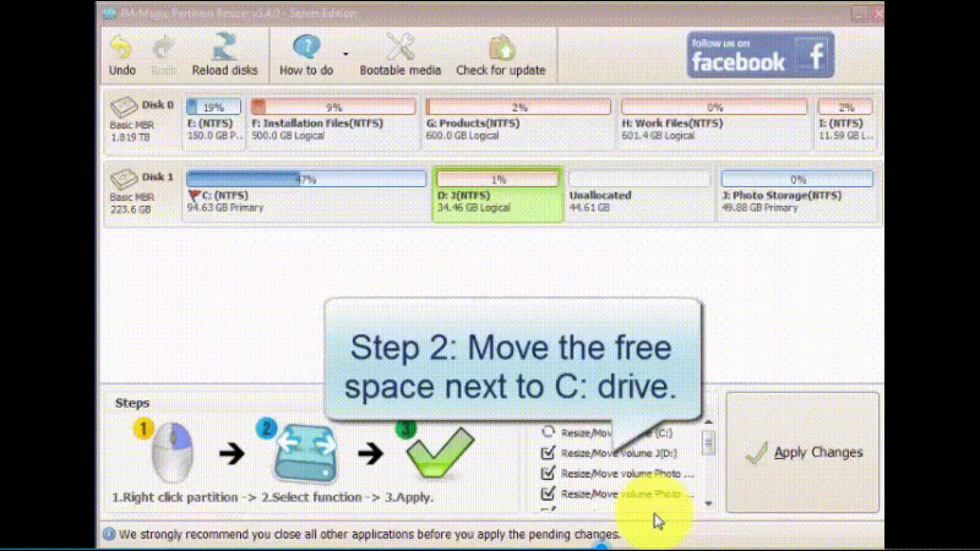